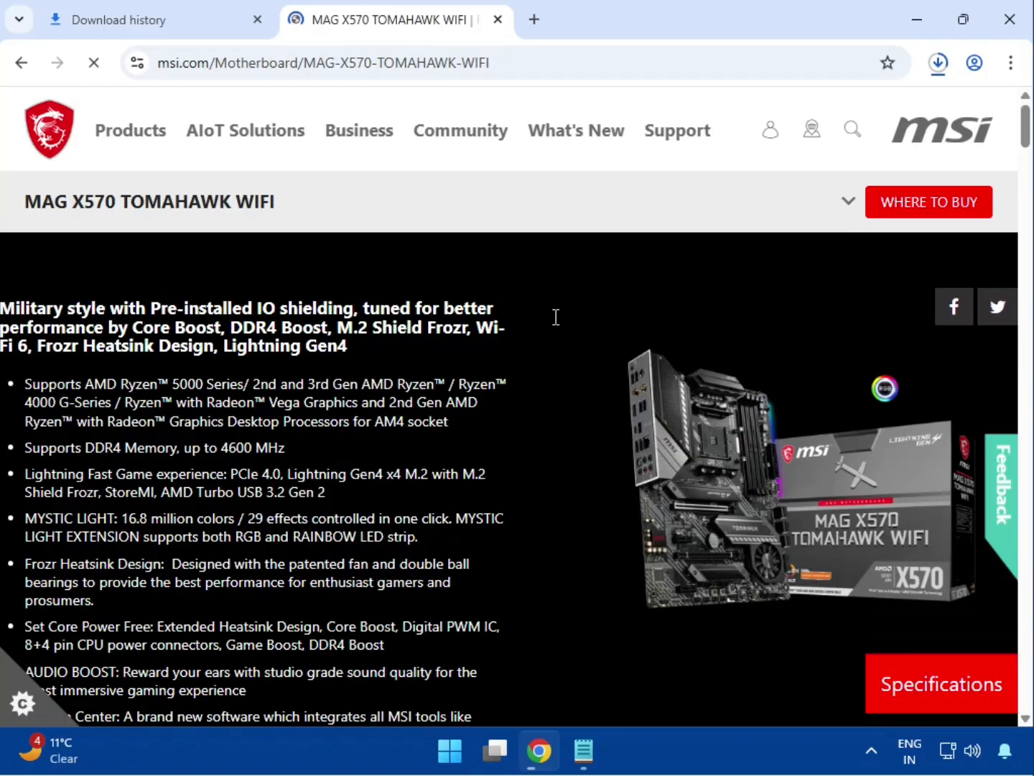
# - Open the MAG X570 TOMAHAWK WIFI support page and show the Driver category under Drivers & Downloads
pyautogui.click(851, 206)
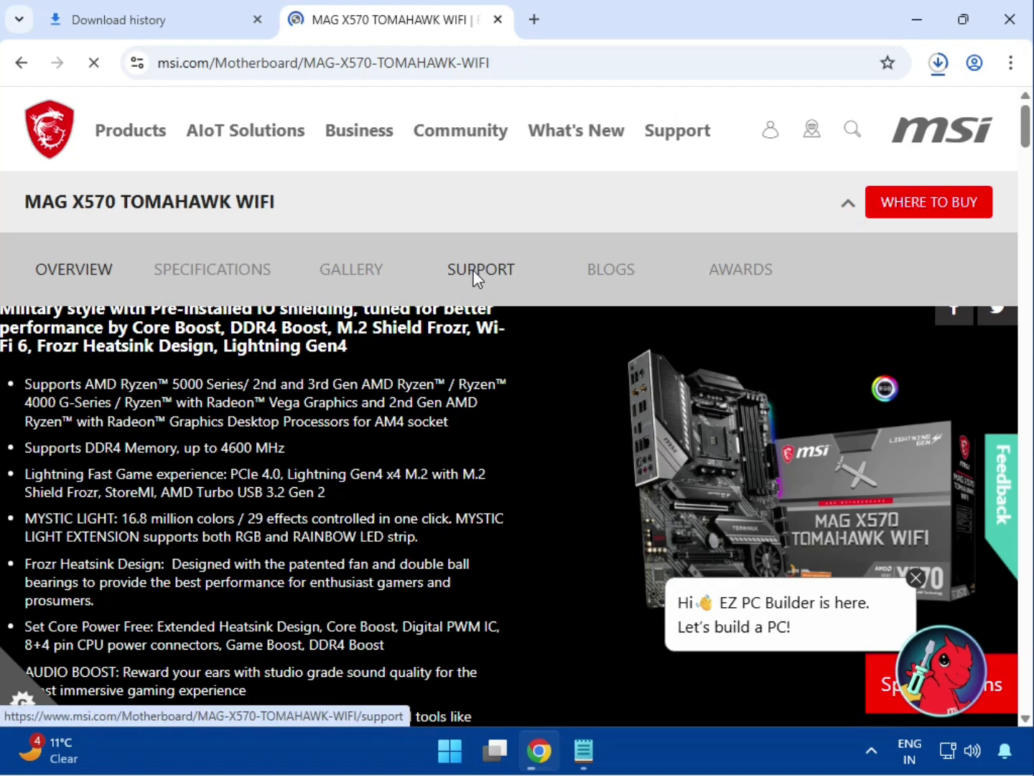
pyautogui.click(476, 278)
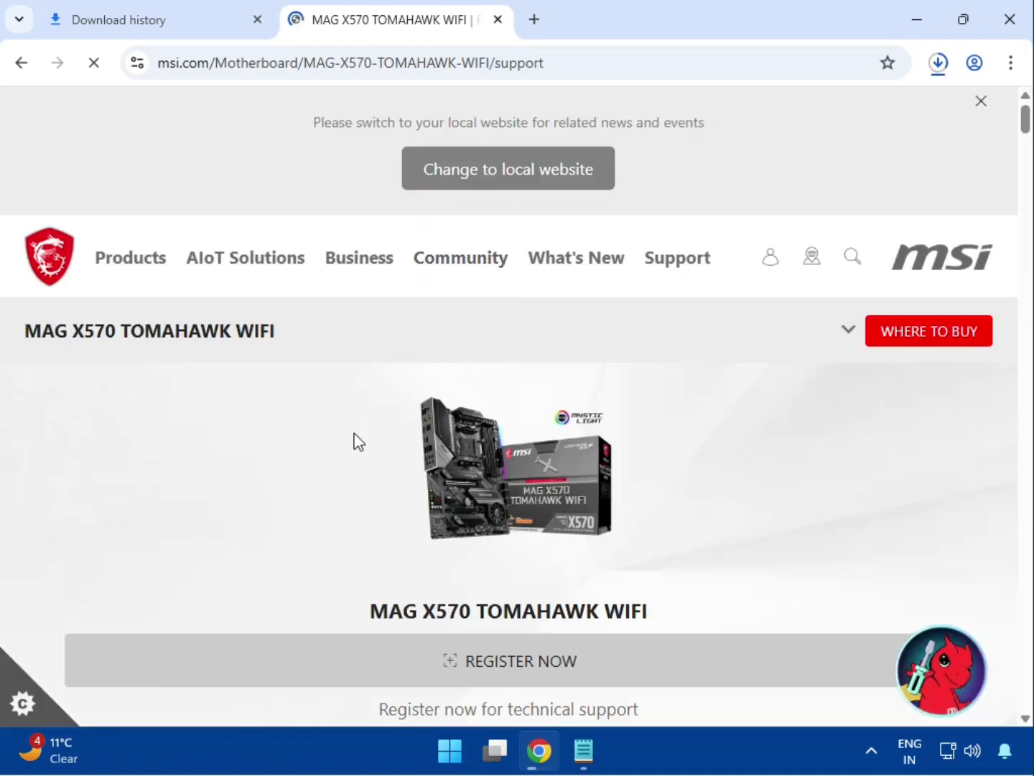
pyautogui.scroll(-3, 354, 447)
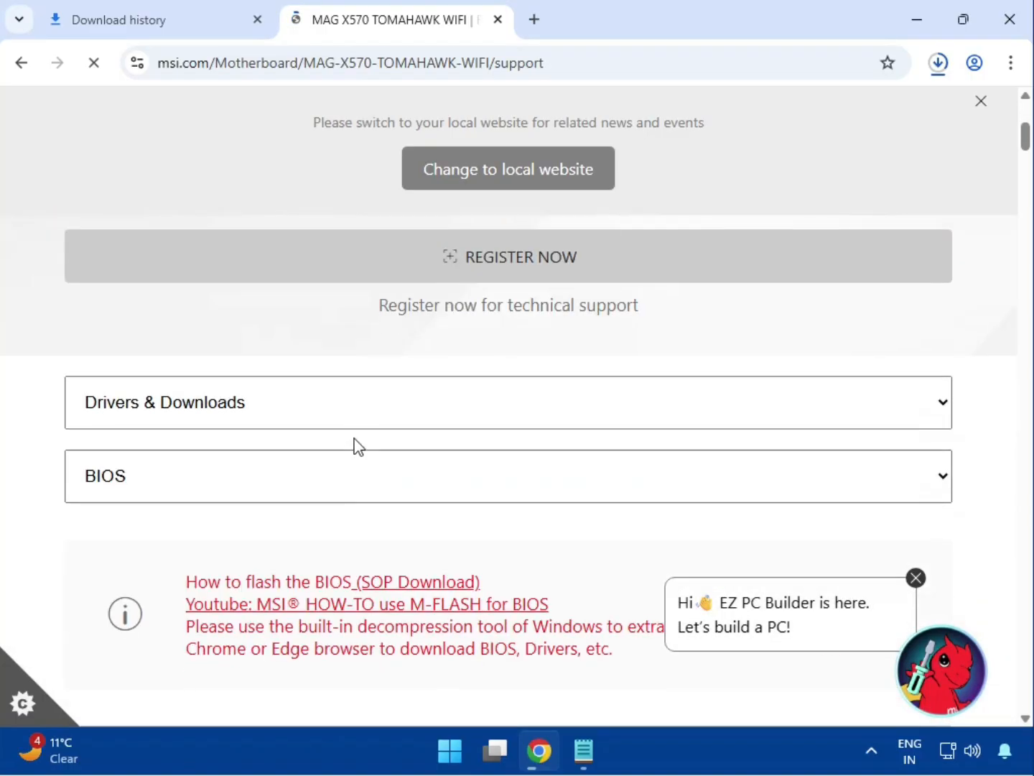
pyautogui.click(259, 425)
pyautogui.click(237, 442)
pyautogui.scroll(-1, 220, 431)
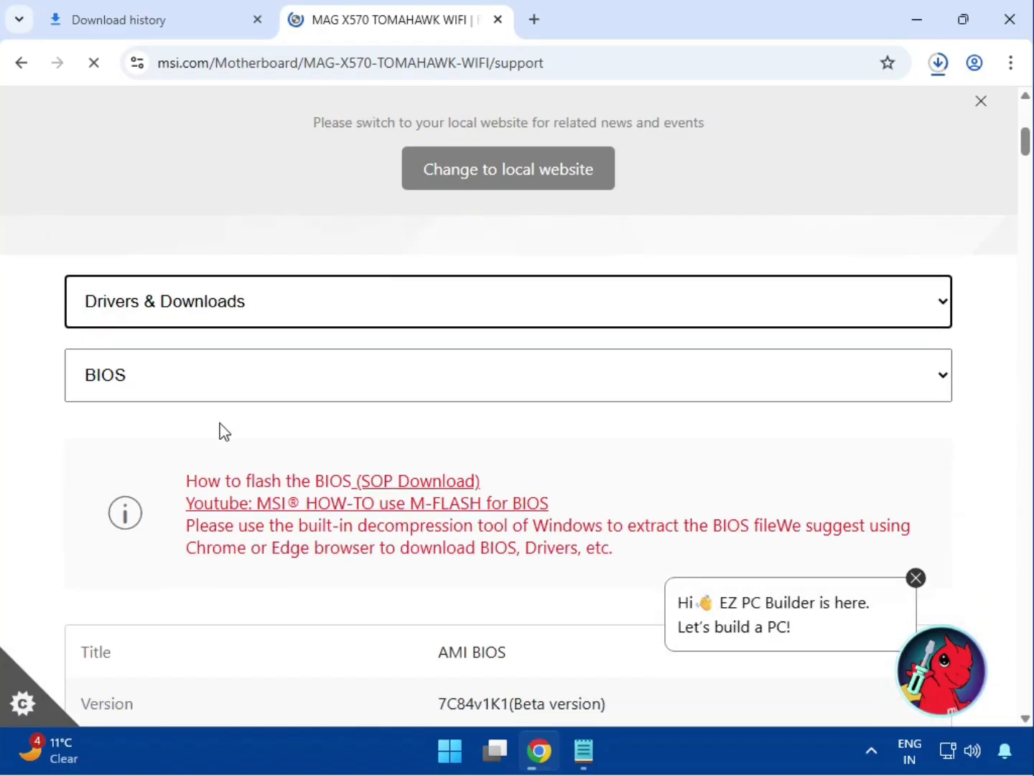
pyautogui.click(176, 386)
pyautogui.click(166, 442)
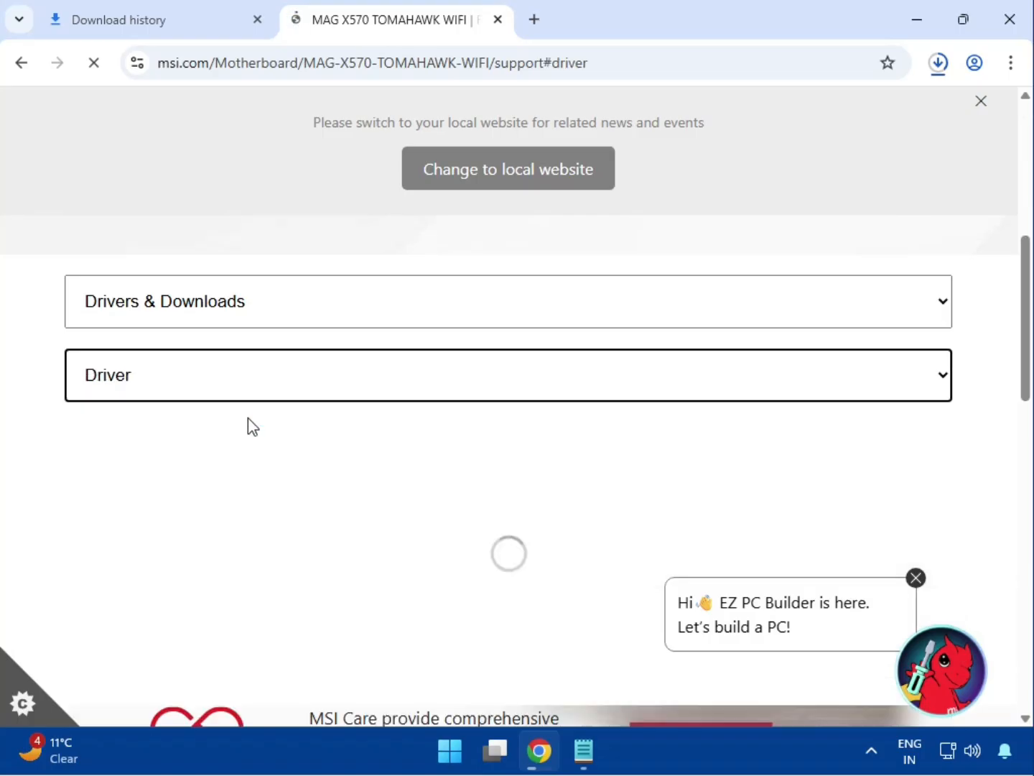
# - Dismiss the local website banner and choose Win11 64 as the operating system for the driver list
pyautogui.scroll(-1, 251, 429)
pyautogui.scroll(-1, 251, 429)
pyautogui.click(211, 334)
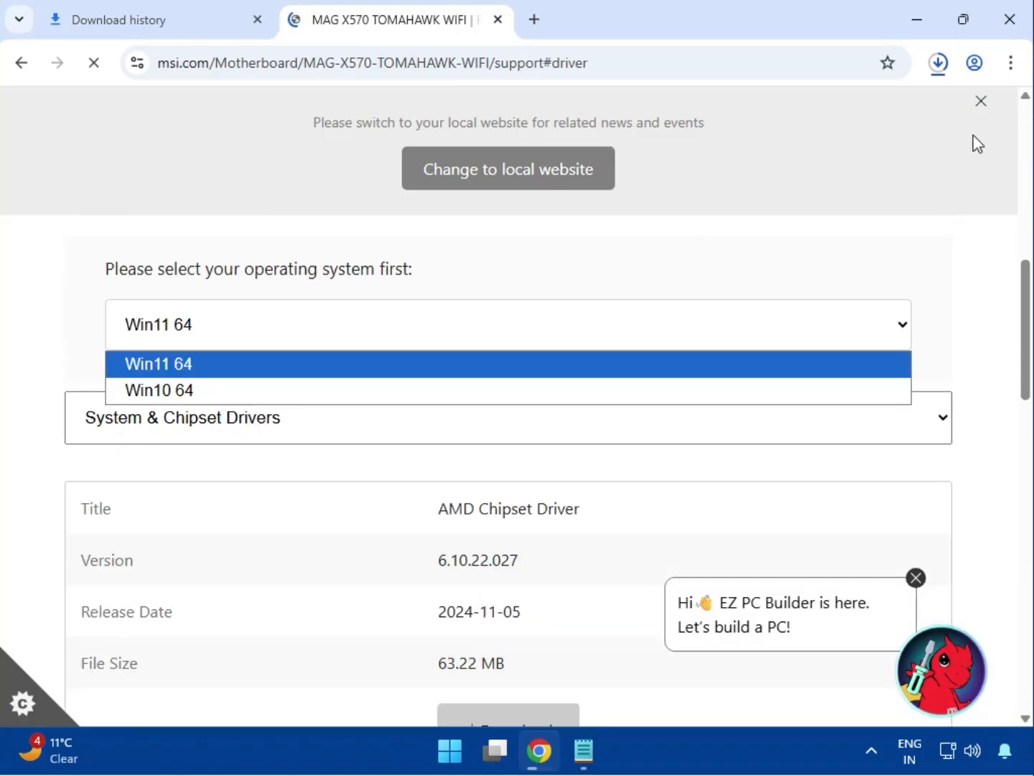
pyautogui.click(985, 104)
pyautogui.click(982, 101)
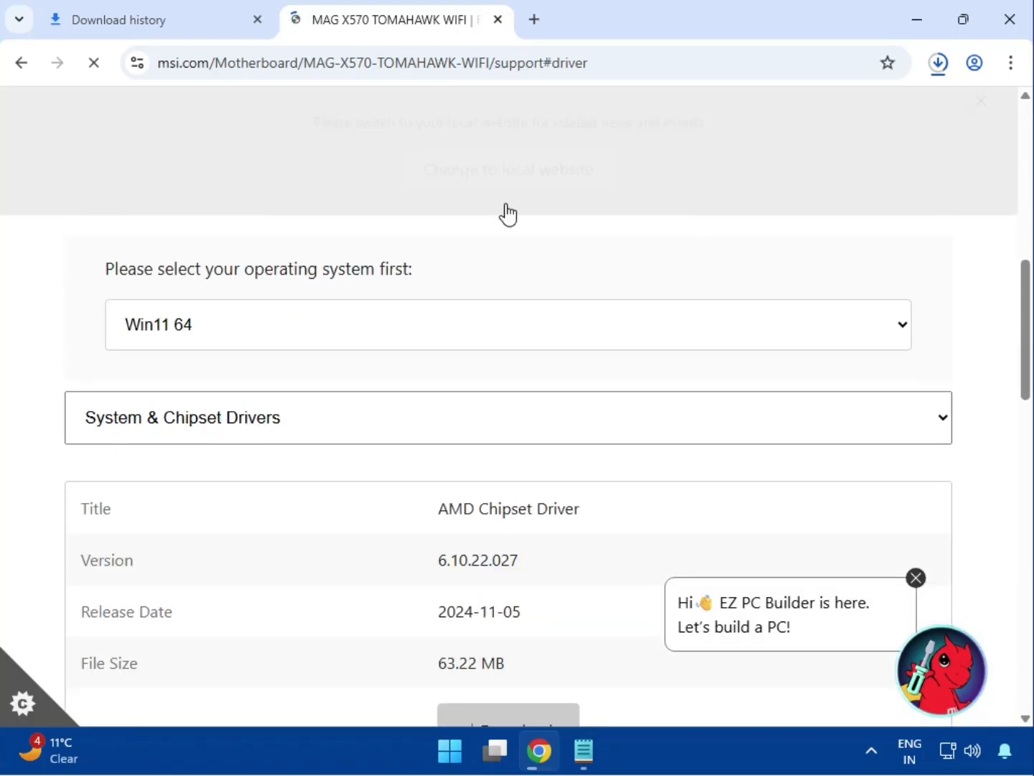
pyautogui.click(302, 344)
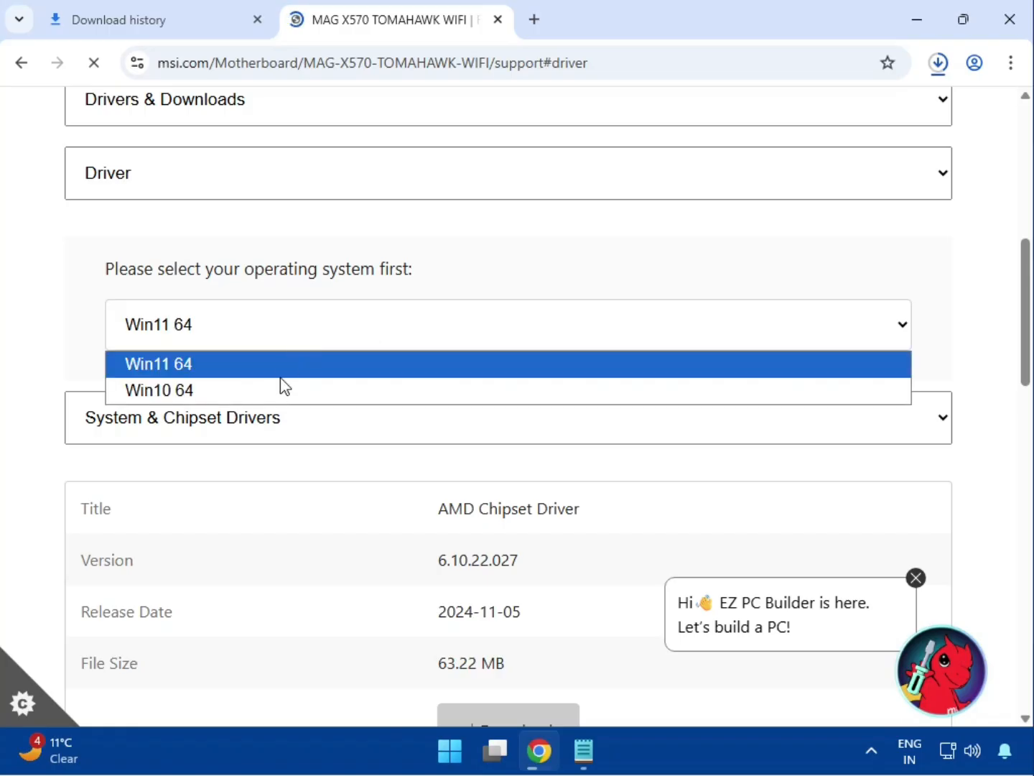
pyautogui.click(273, 367)
# - Choose System & Chipset Drivers and download the AMD Chipset Driver
pyautogui.scroll(-1, 275, 371)
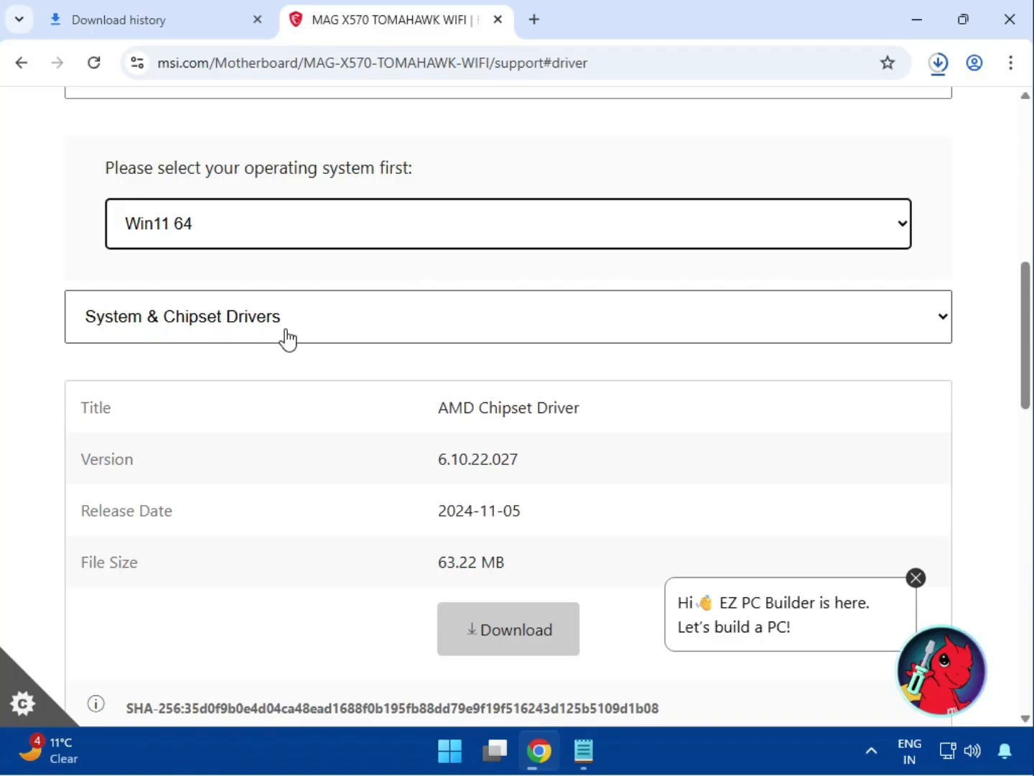
pyautogui.click(288, 340)
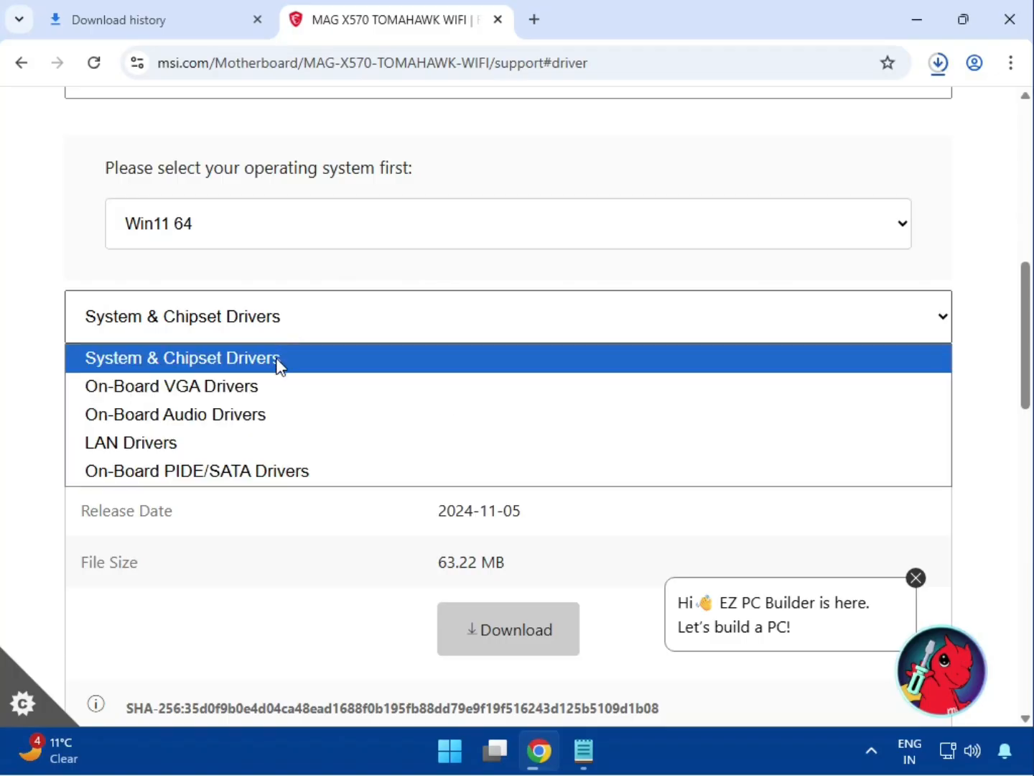
pyautogui.click(277, 365)
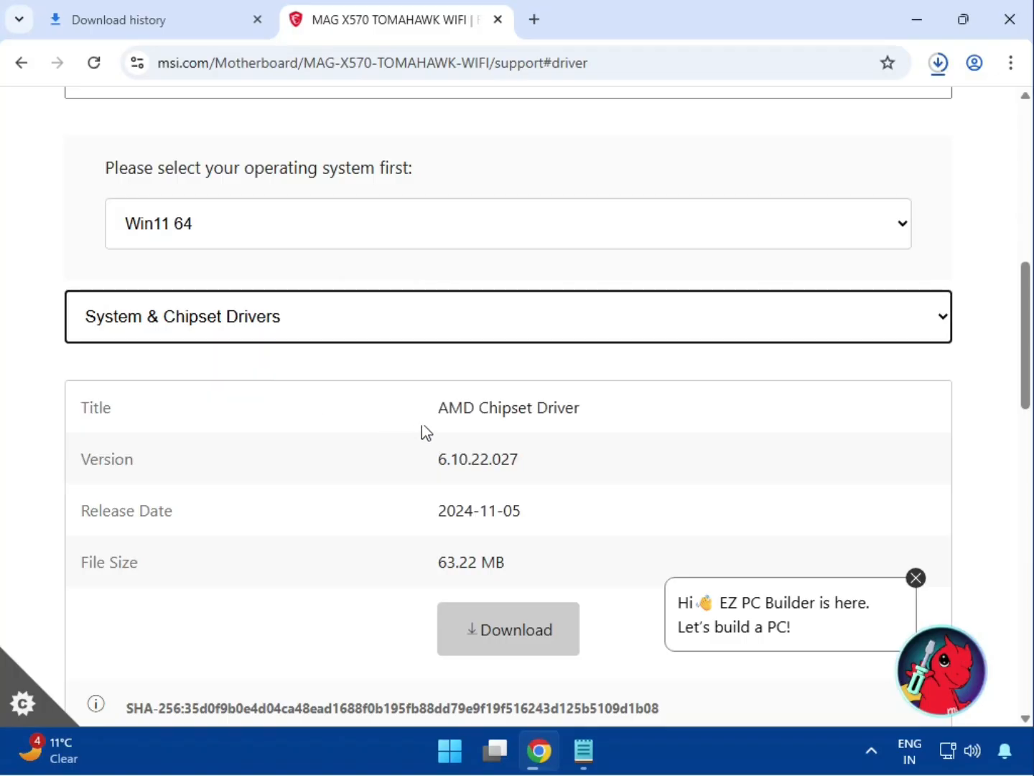
pyautogui.moveTo(441, 418); pyautogui.dragTo(585, 410)
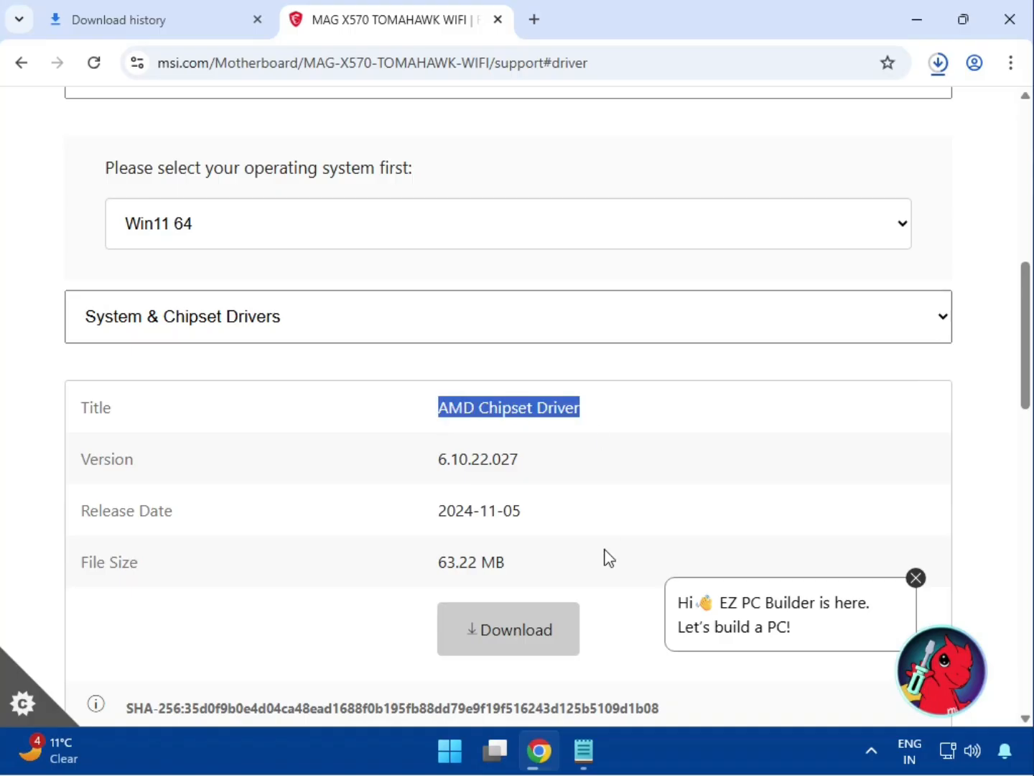
pyautogui.click(552, 630)
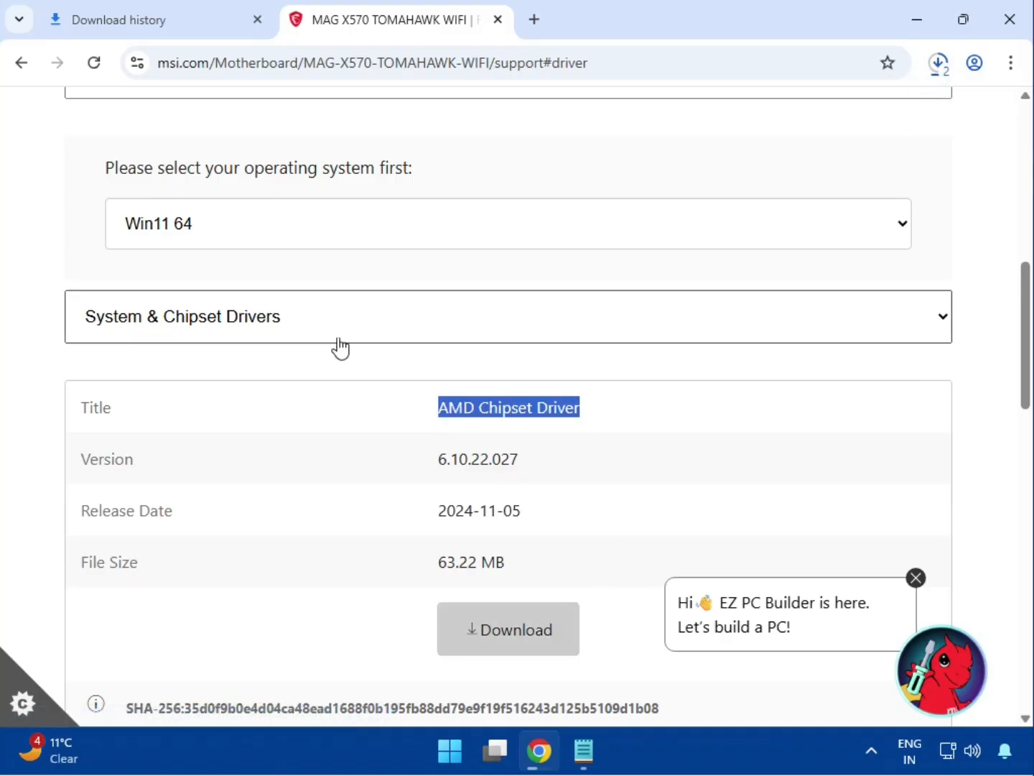
# - Switch the driver category to On-Board VGA Drivers and download the AMD Graphics Drivers
pyautogui.click(302, 328)
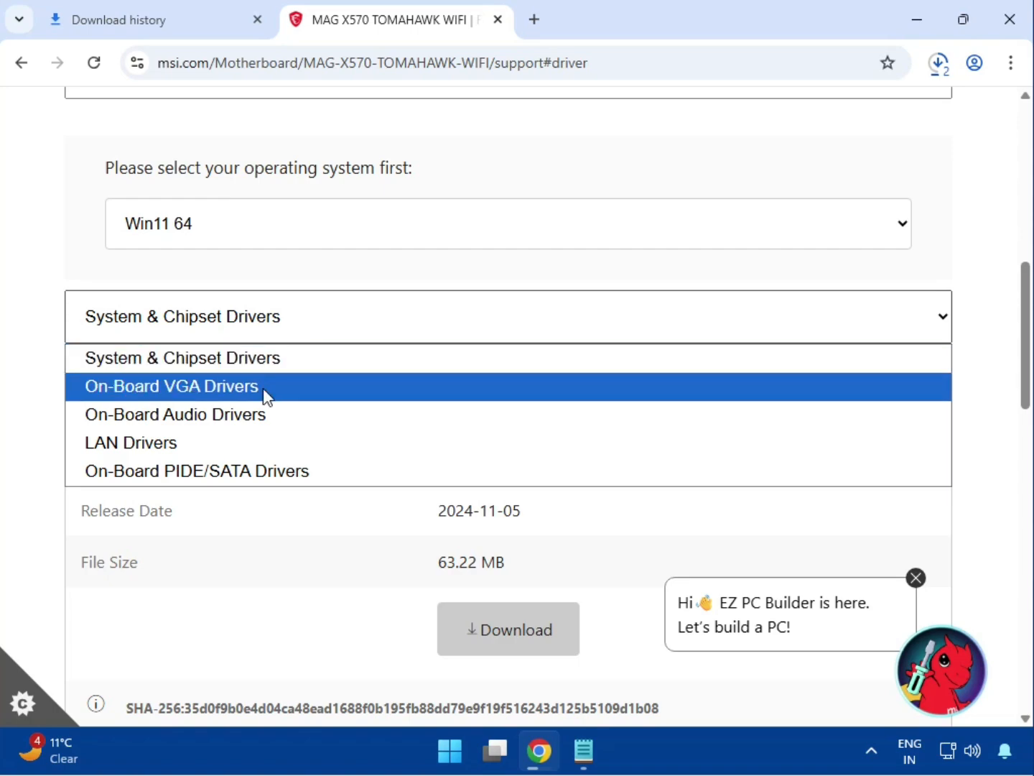
pyautogui.click(357, 388)
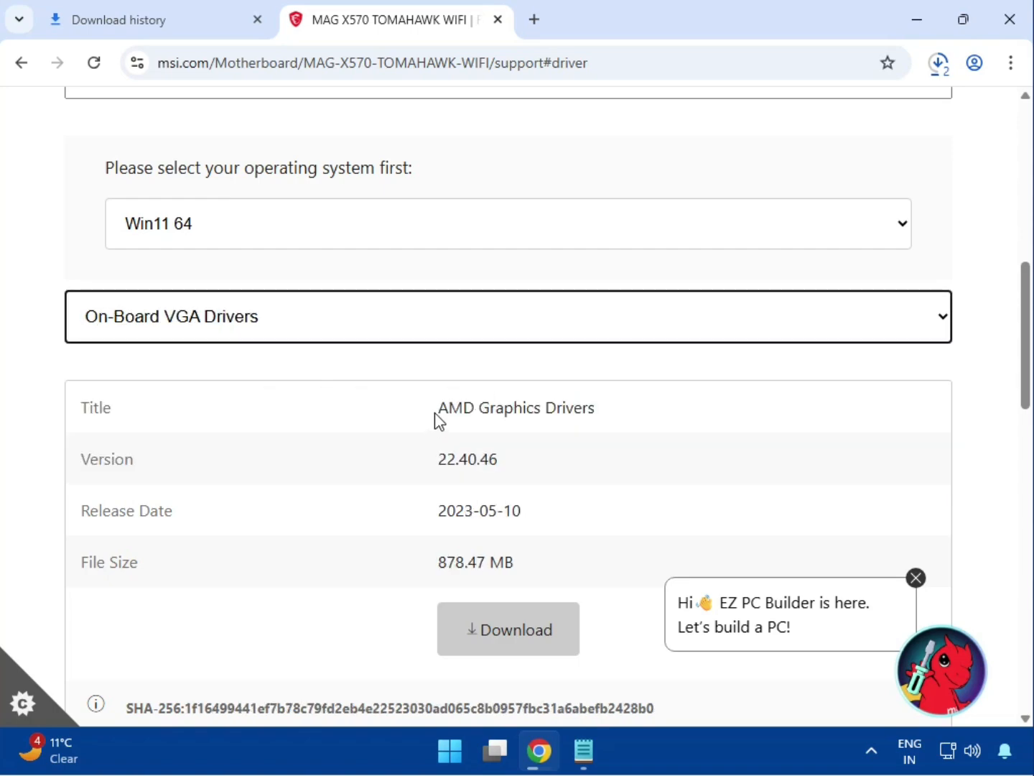
pyautogui.moveTo(441, 411); pyautogui.dragTo(600, 413)
pyautogui.click(528, 630)
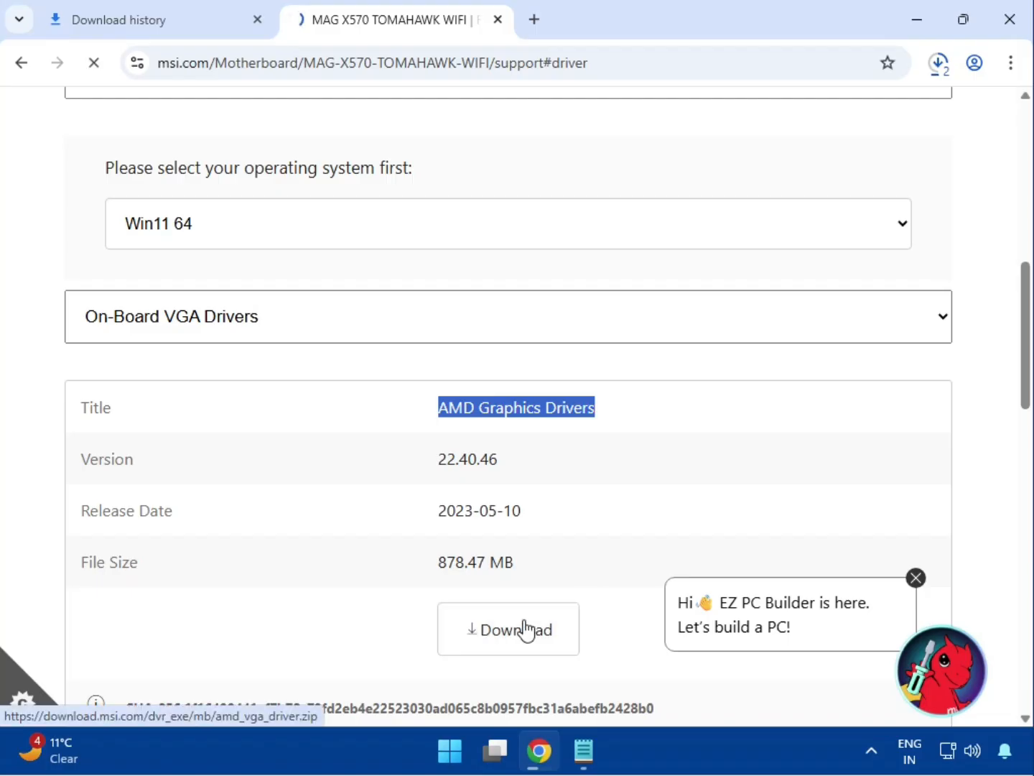
# - Switch the driver category to On-Board Audio Drivers and download the Realtek HD Universal Driver
pyautogui.click(337, 338)
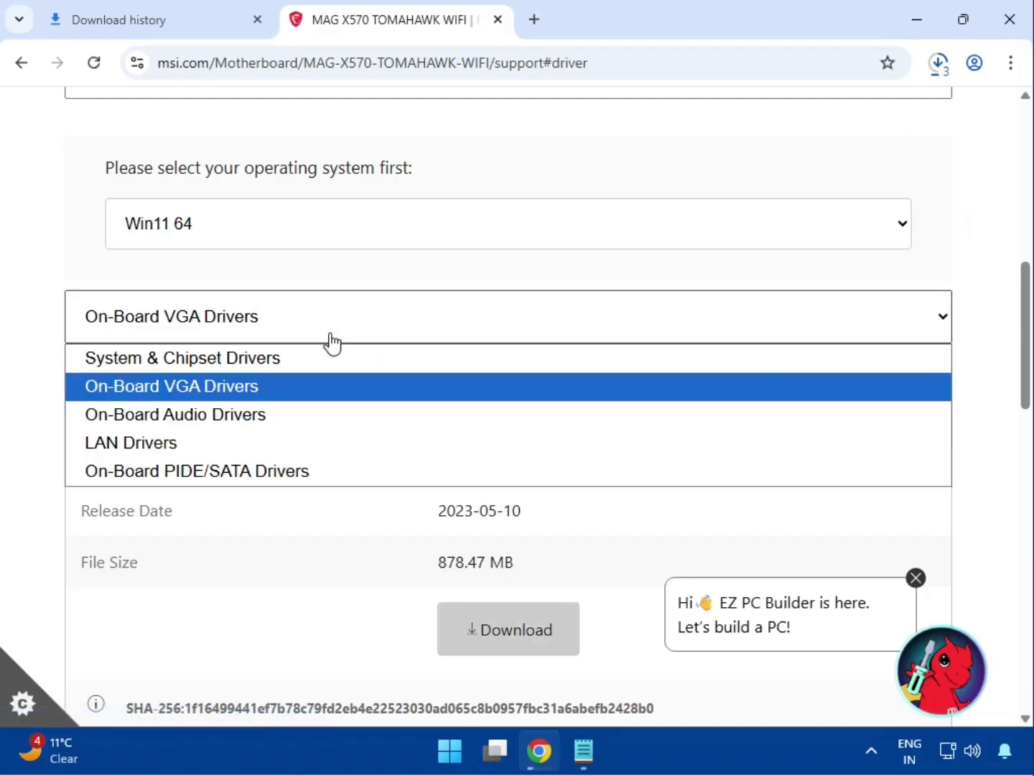
pyautogui.click(268, 416)
pyautogui.moveTo(437, 413); pyautogui.dragTo(662, 417)
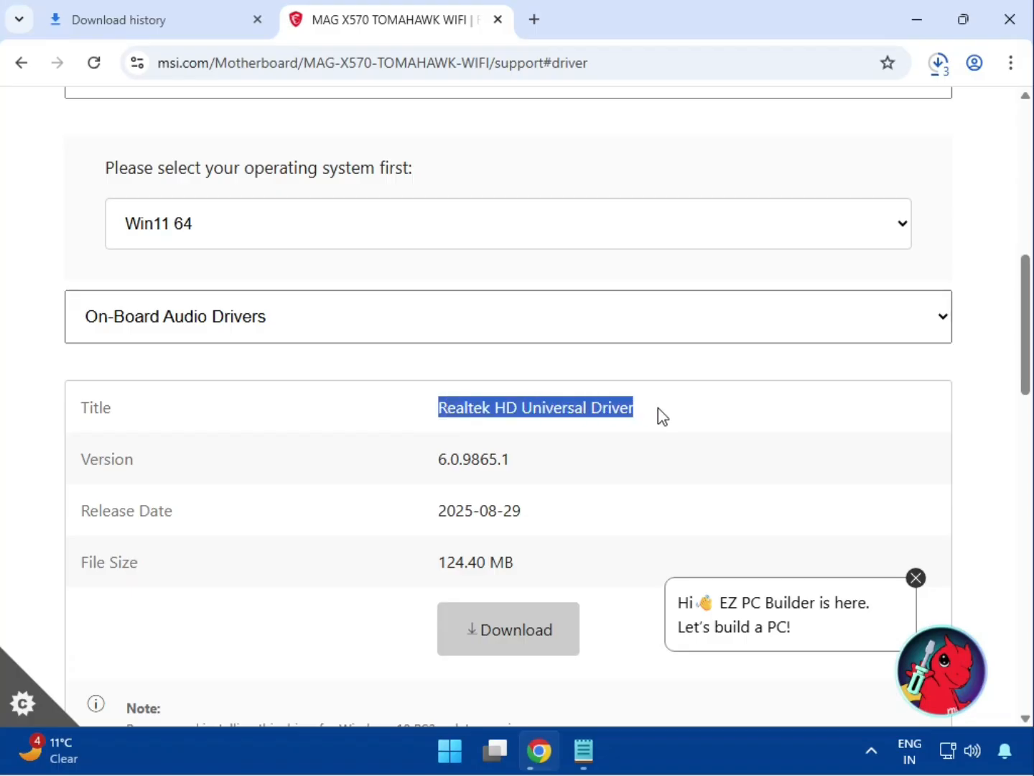
pyautogui.click(559, 622)
# - Switch the driver category to LAN Drivers and download the Realtek PCI-E Ethernet Drivers
pyautogui.click(223, 333)
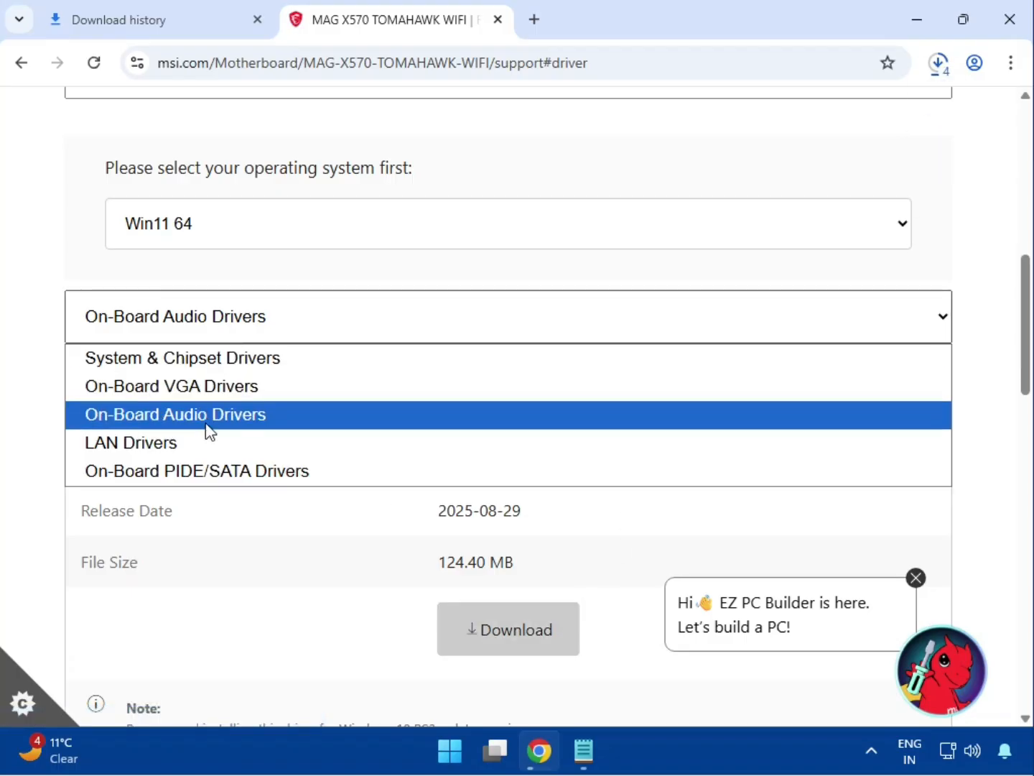
pyautogui.click(211, 443)
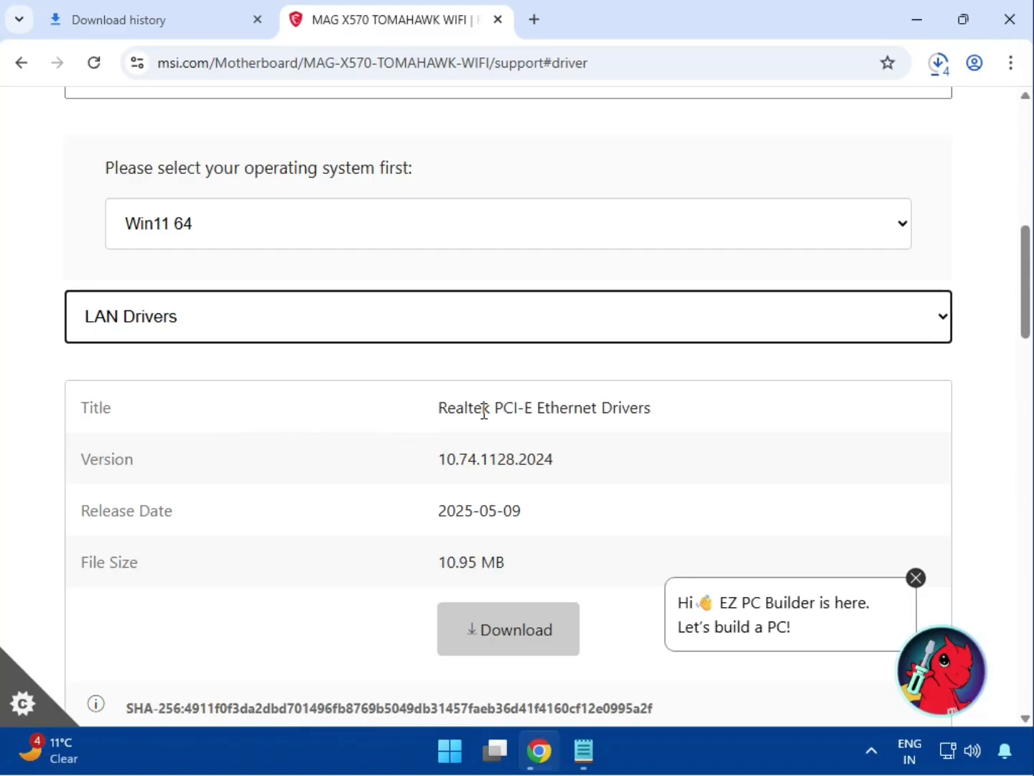
pyautogui.moveTo(483, 410); pyautogui.dragTo(678, 414)
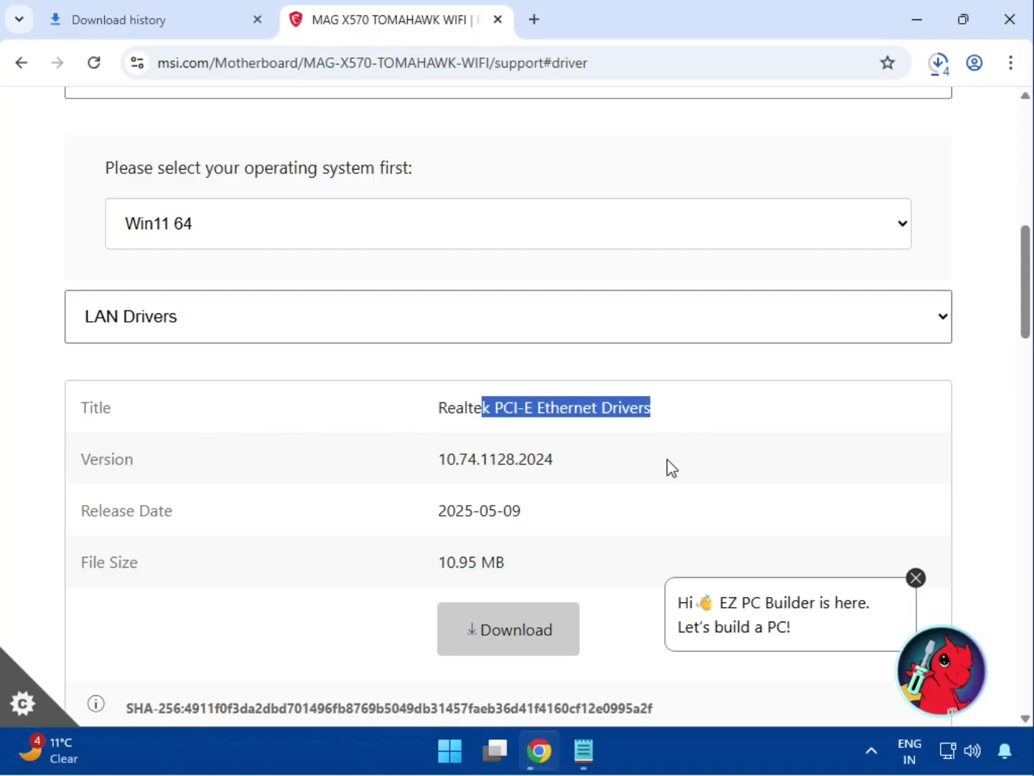
pyautogui.click(518, 643)
# - Download the Intel WIFI Driver from the LAN Drivers list
pyautogui.scroll(-4, 512, 624)
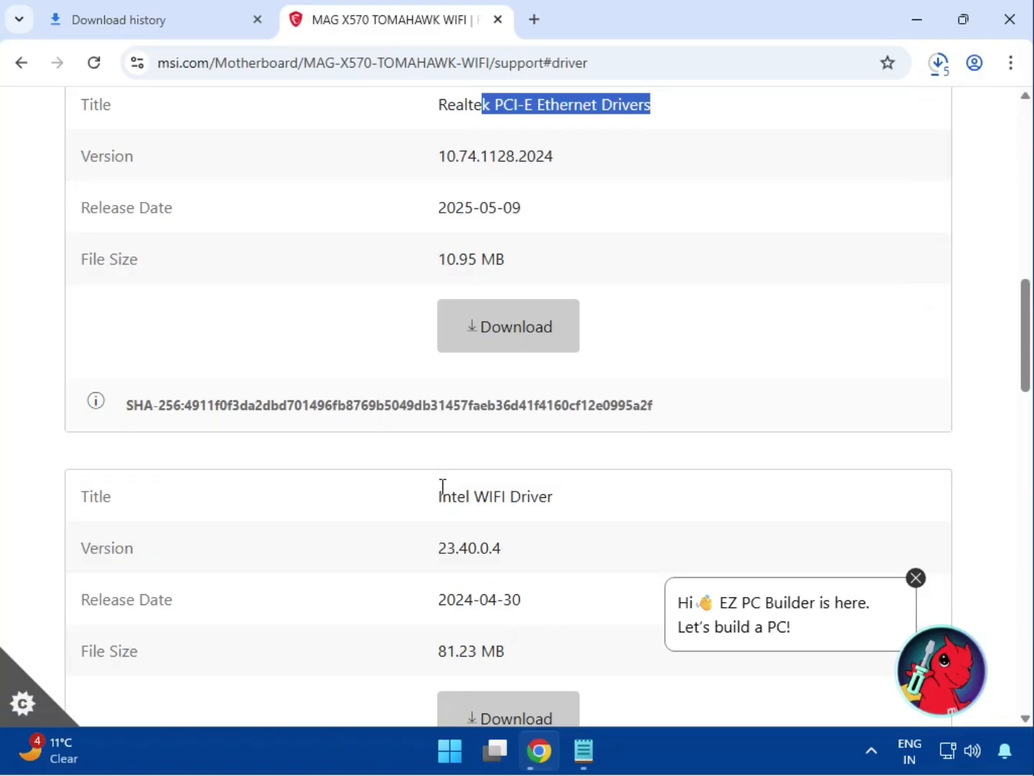
pyautogui.moveTo(440, 496); pyautogui.dragTo(569, 500)
pyautogui.click(545, 717)
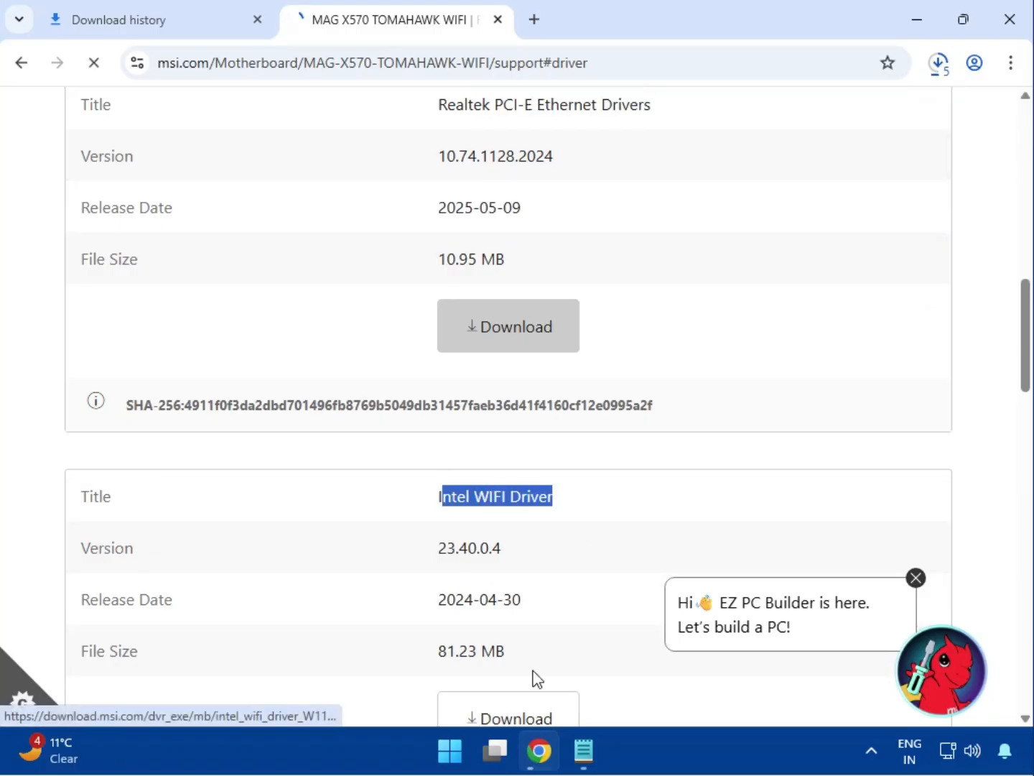
# - Download the BlueTooth Driver from the LAN Drivers list
pyautogui.scroll(-4, 538, 586)
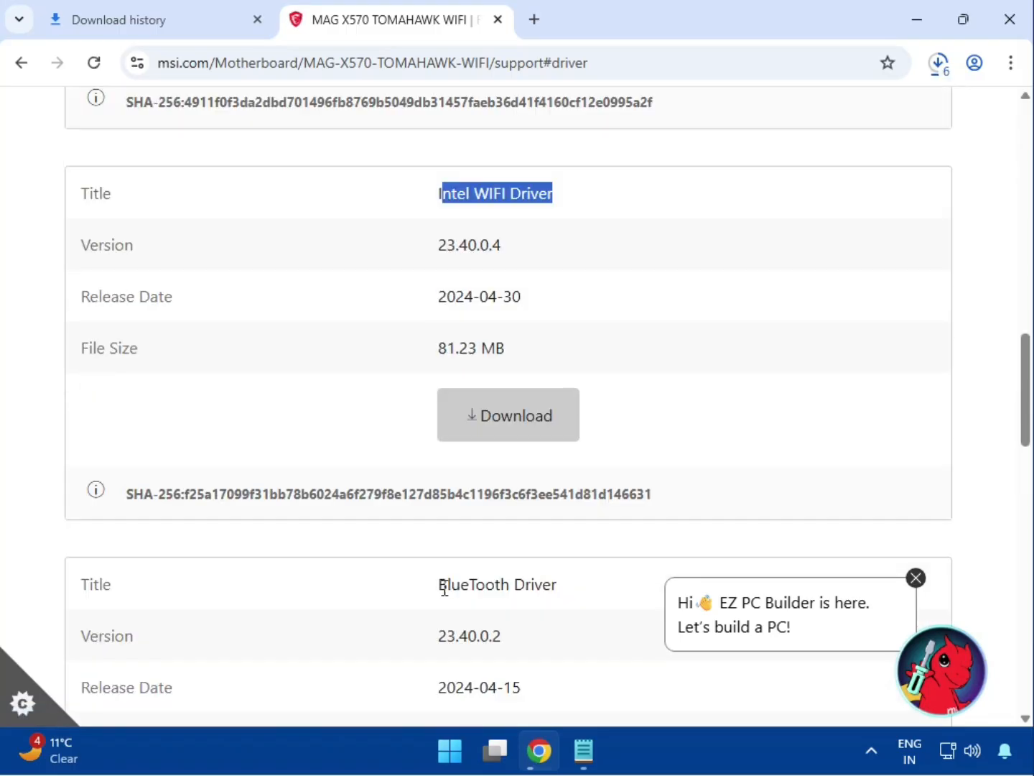
pyautogui.moveTo(439, 586); pyautogui.dragTo(568, 594)
pyautogui.scroll(-4, 572, 593)
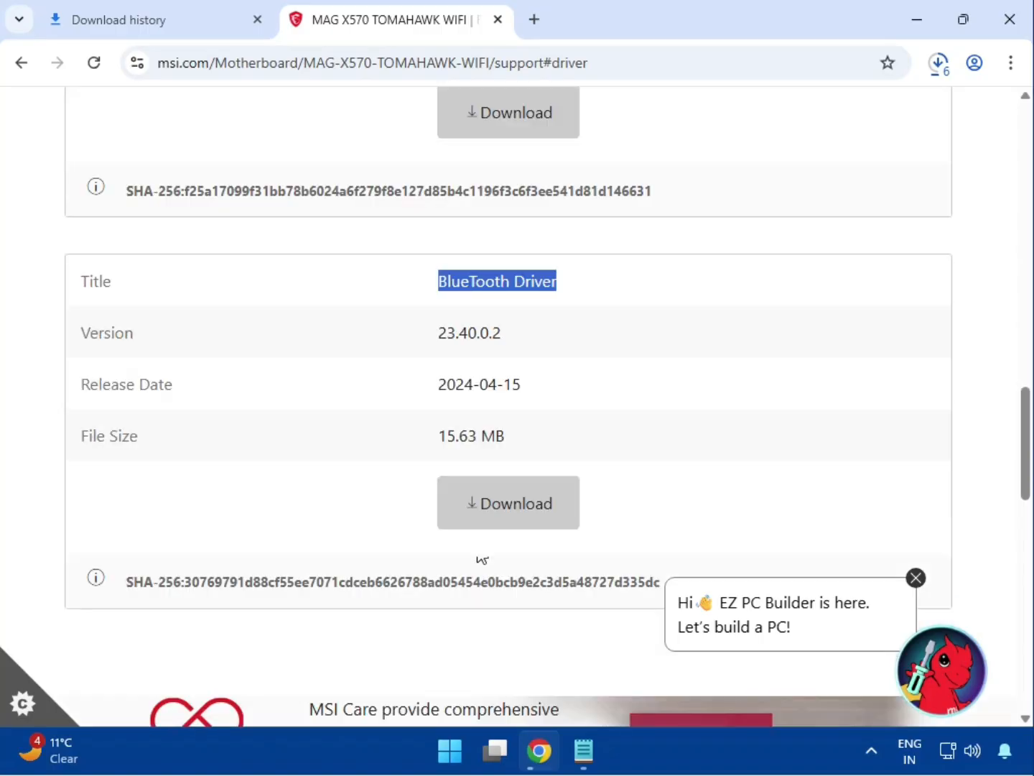
pyautogui.click(491, 514)
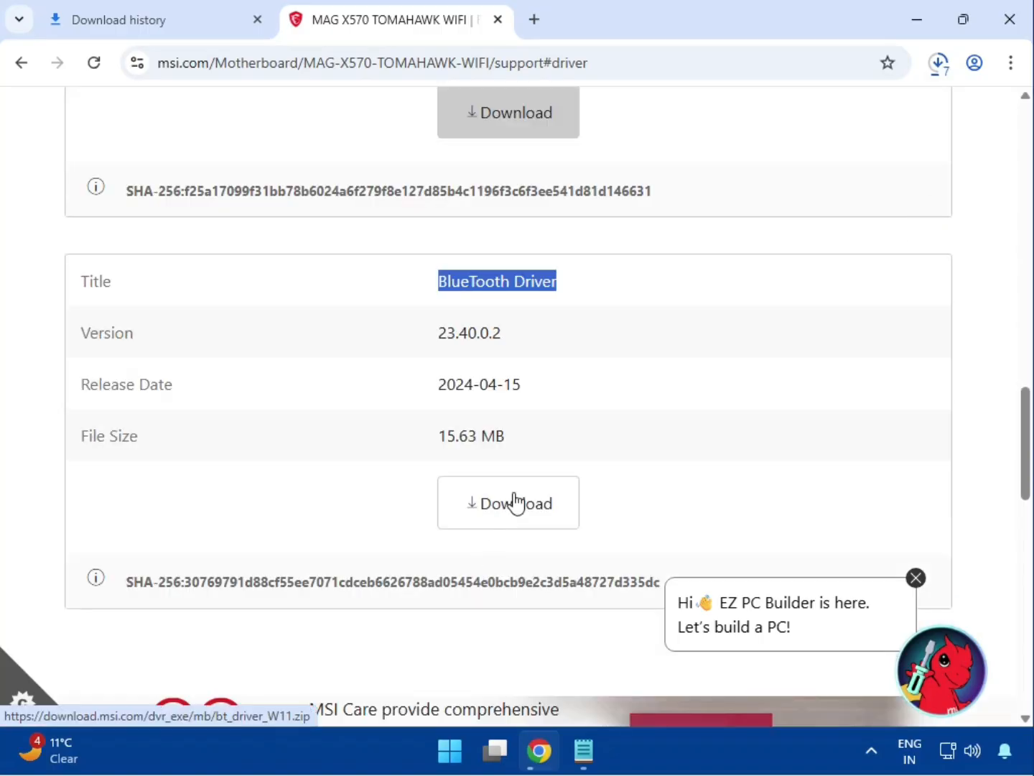
# - Open the full download history and show bt_drivers (3).zip in its folder
pyautogui.click(945, 69)
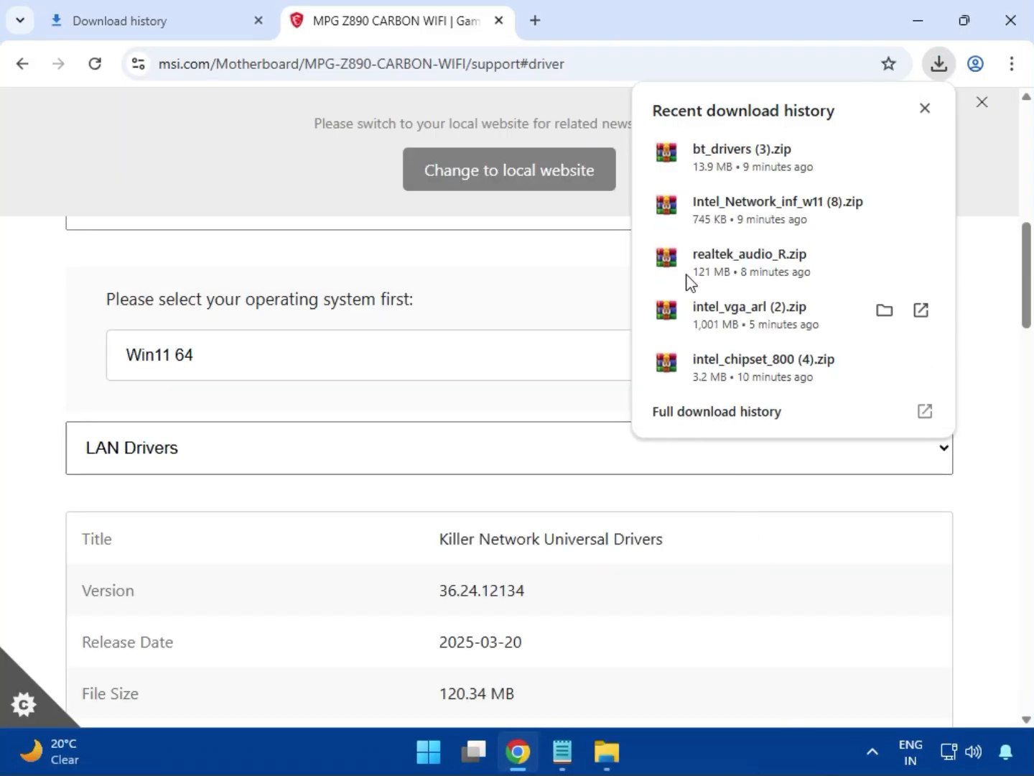
pyautogui.click(689, 421)
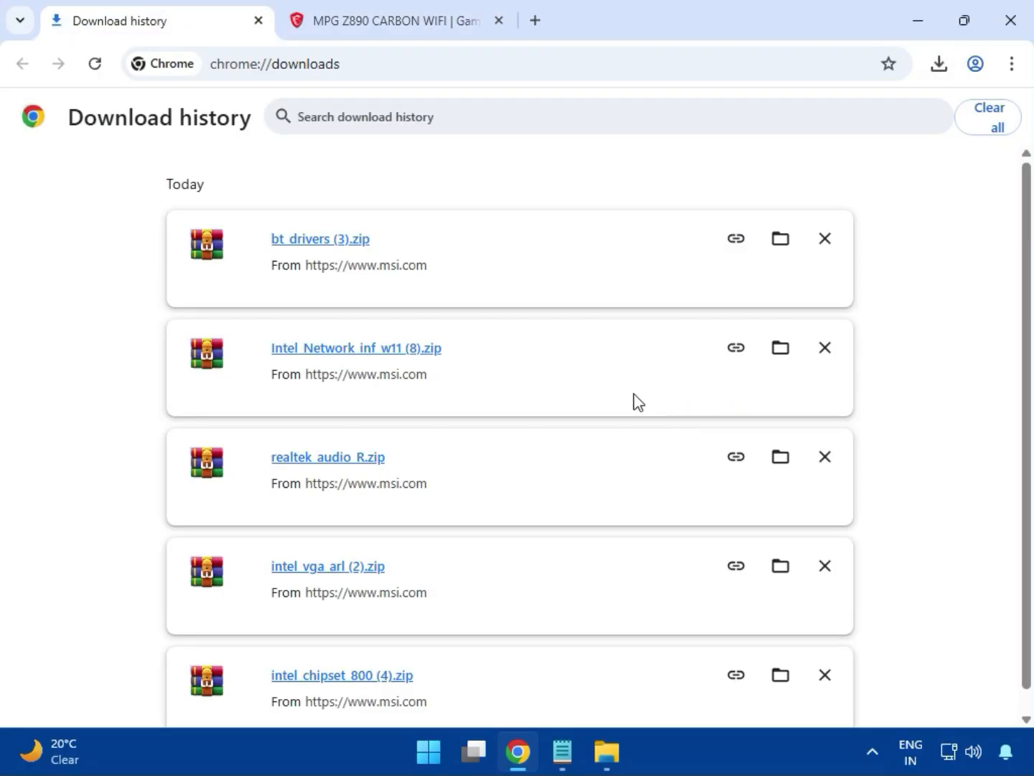
pyautogui.click(776, 239)
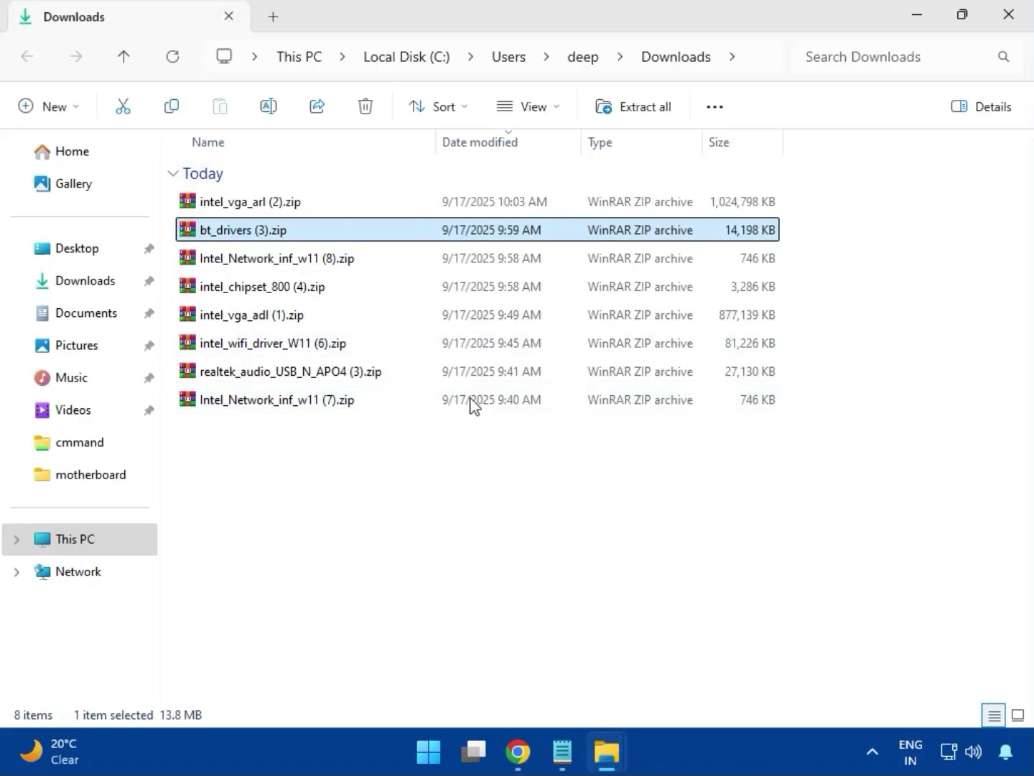
# - Open the intel_vga_arl (2).zip archive, dismissing the licence notice, and select Installer.exe inside its Intel VGA Driver_32.0.101.6629 folder
pyautogui.press('Up')
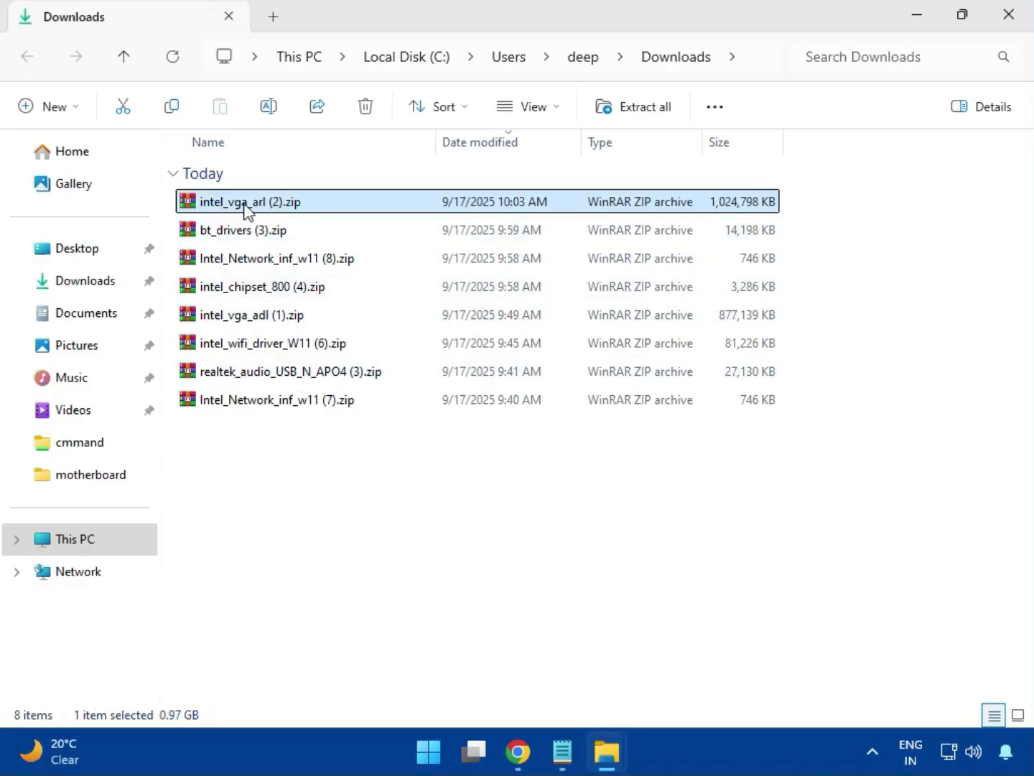
pyautogui.doubleClick(281, 204)
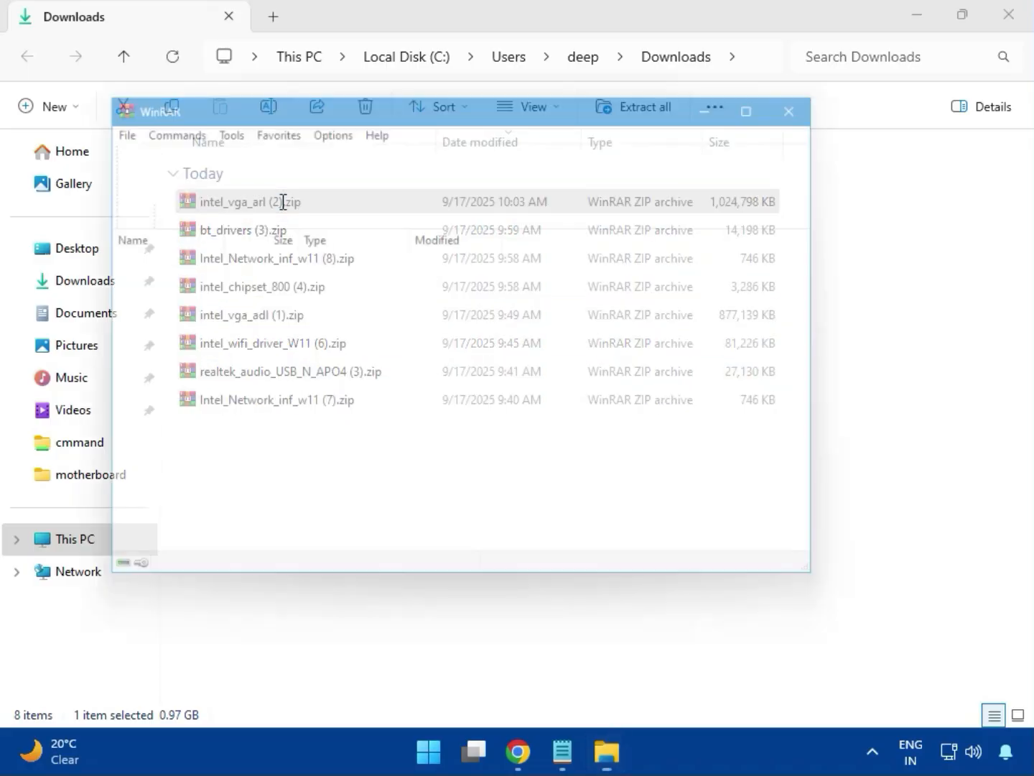
pyautogui.click(181, 275)
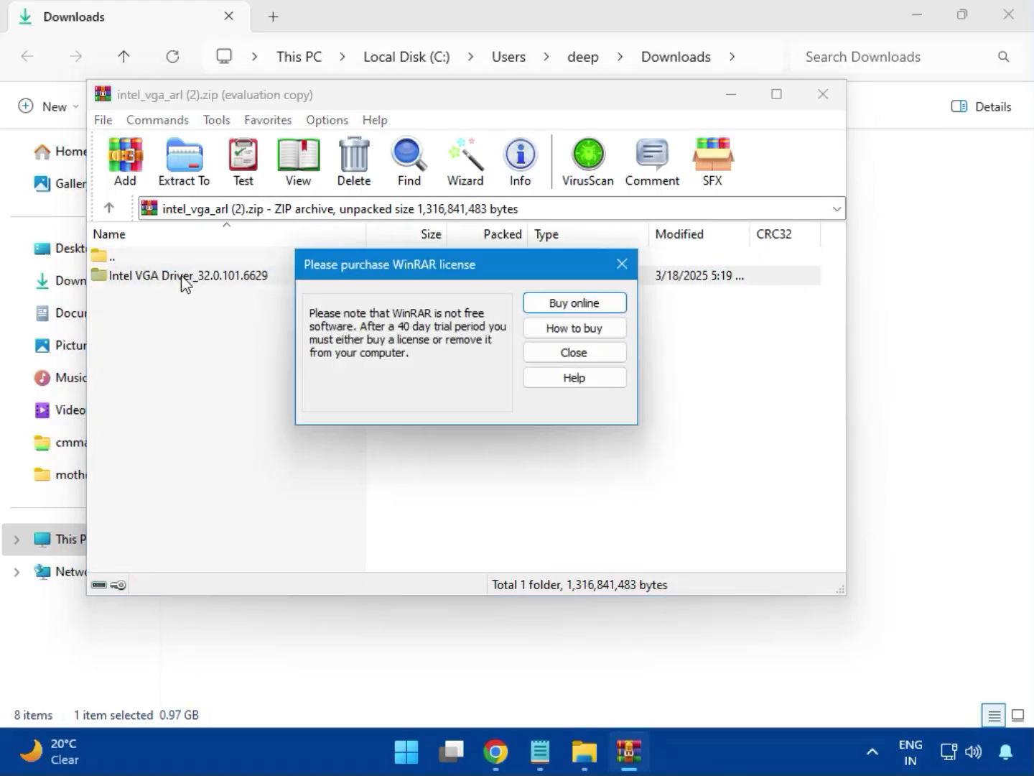
pyautogui.press('Escape')
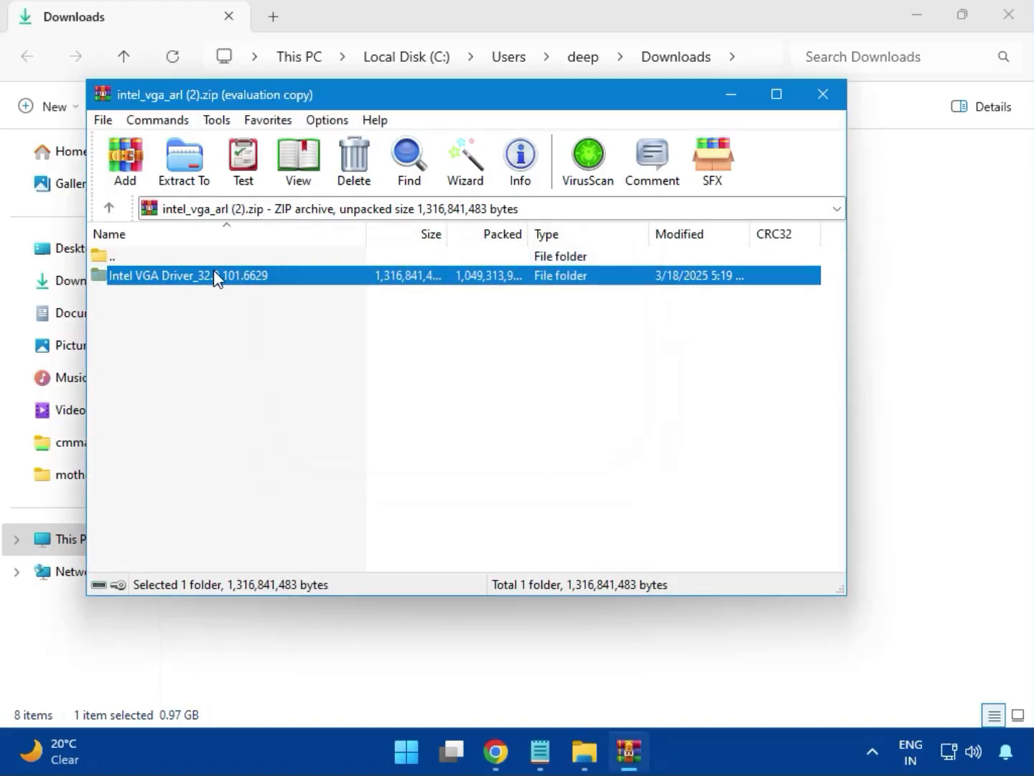
pyautogui.doubleClick(216, 277)
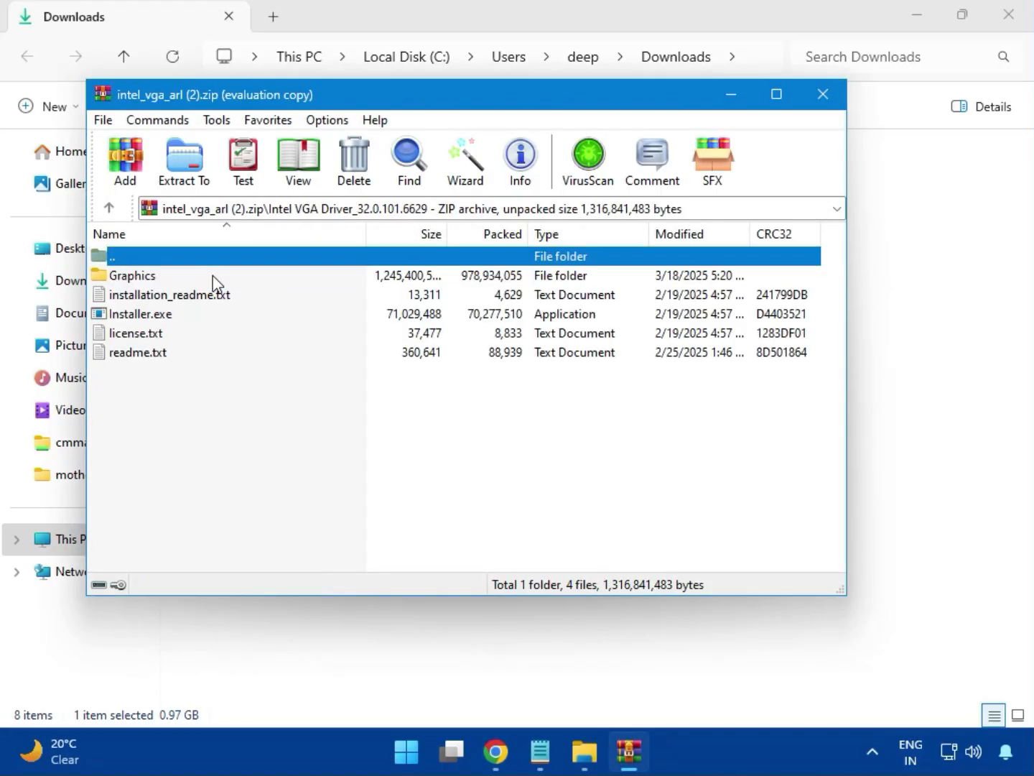
pyautogui.click(167, 316)
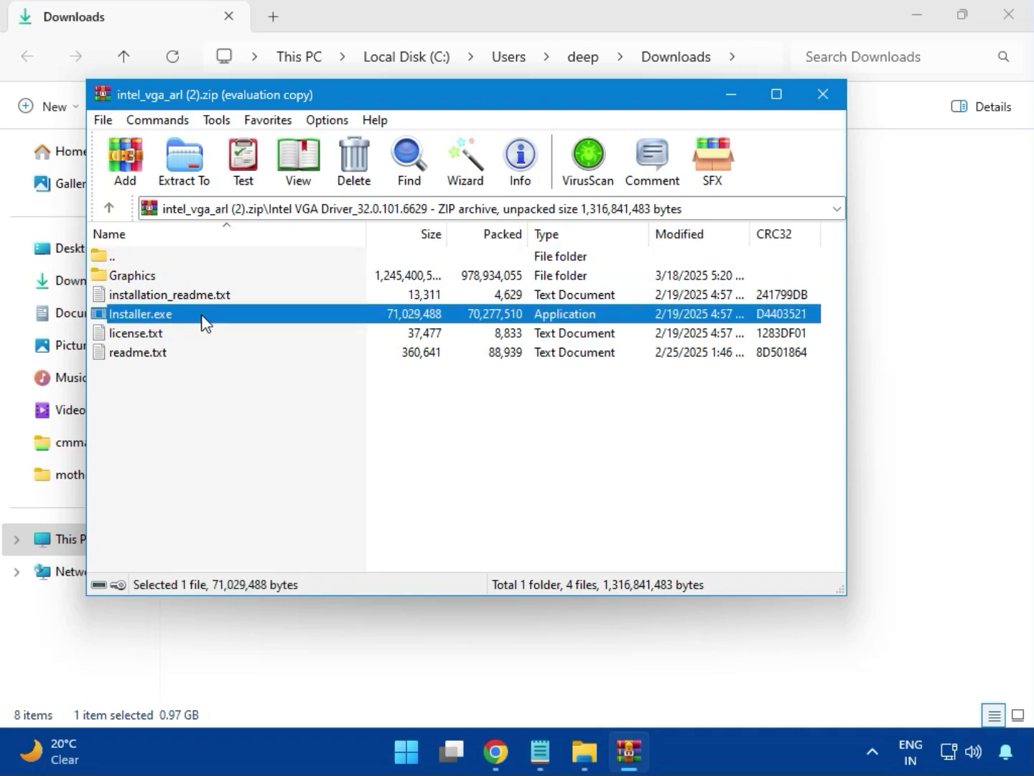
# - Try to install the Intel graphics driver with Installer.exe, allowing it to make changes, and close the intel_vga_arl (2).zip archive
pyautogui.doubleClick(203, 312)
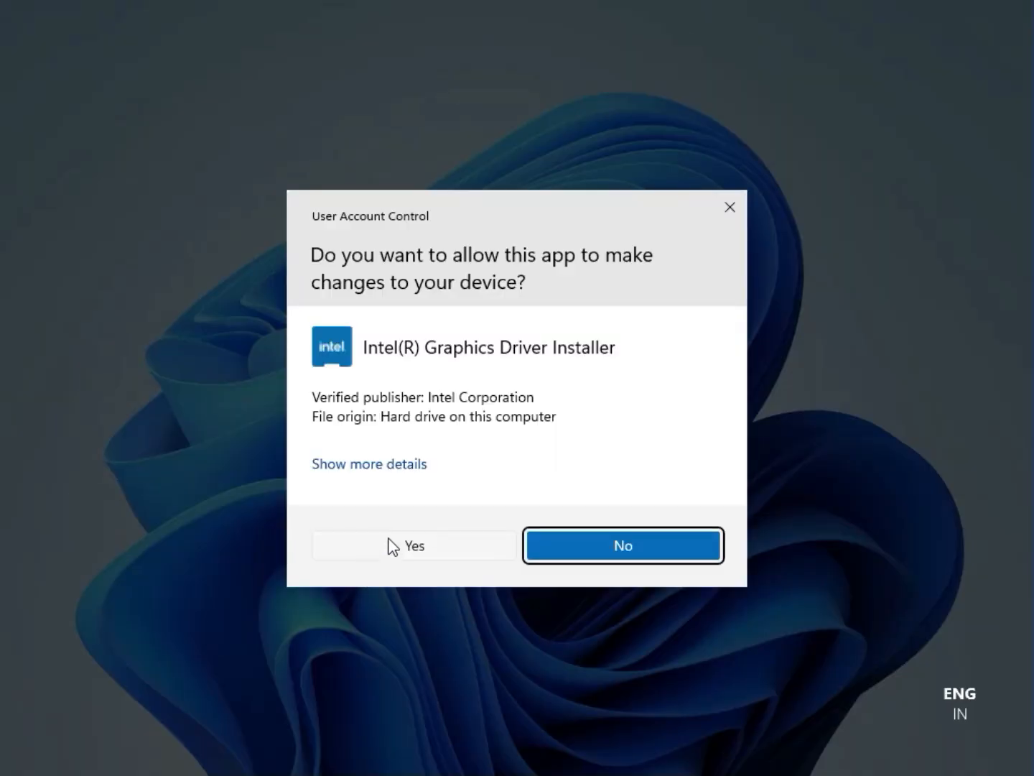
pyautogui.click(400, 546)
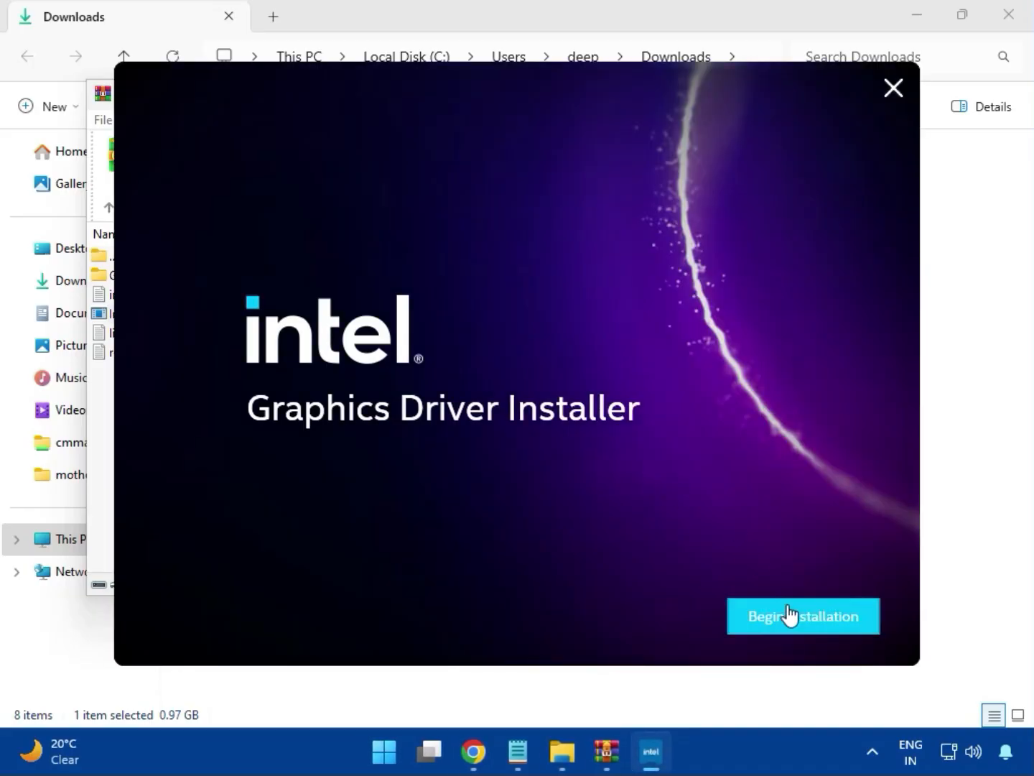
pyautogui.click(791, 616)
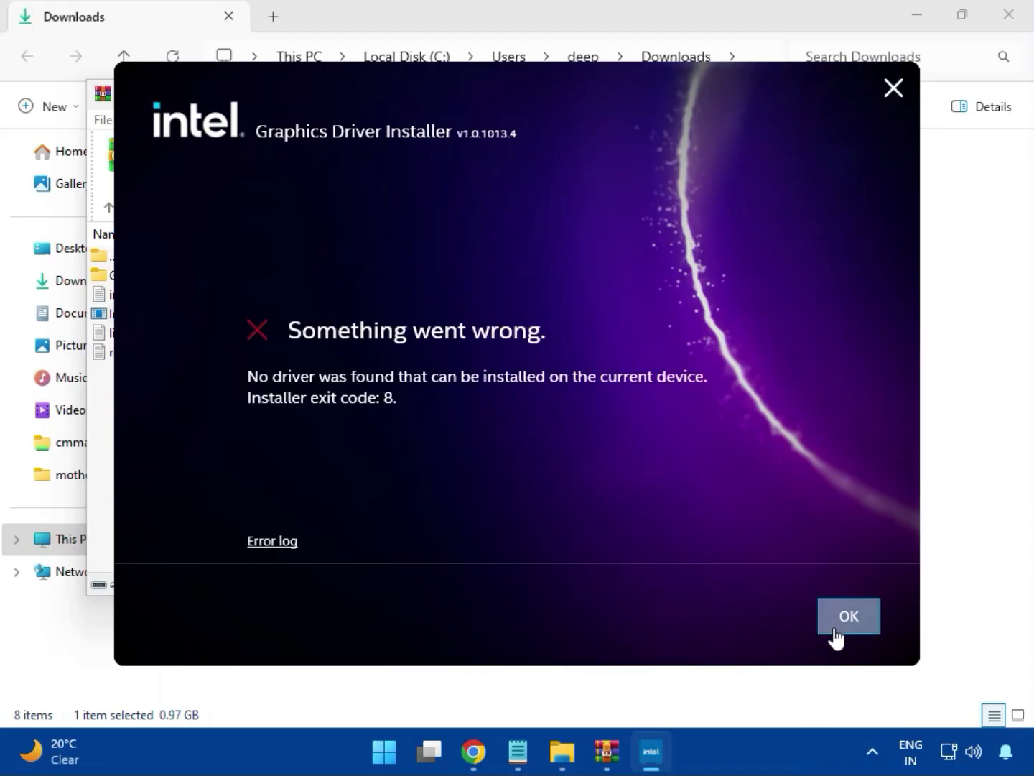
pyautogui.click(834, 625)
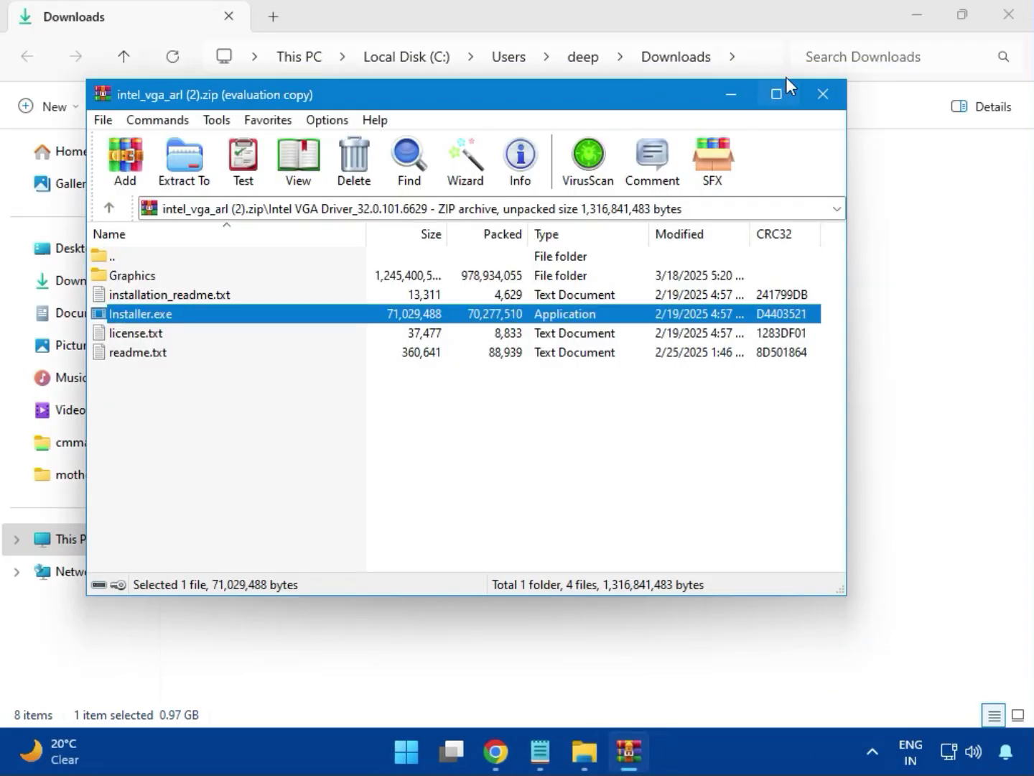
pyautogui.click(823, 93)
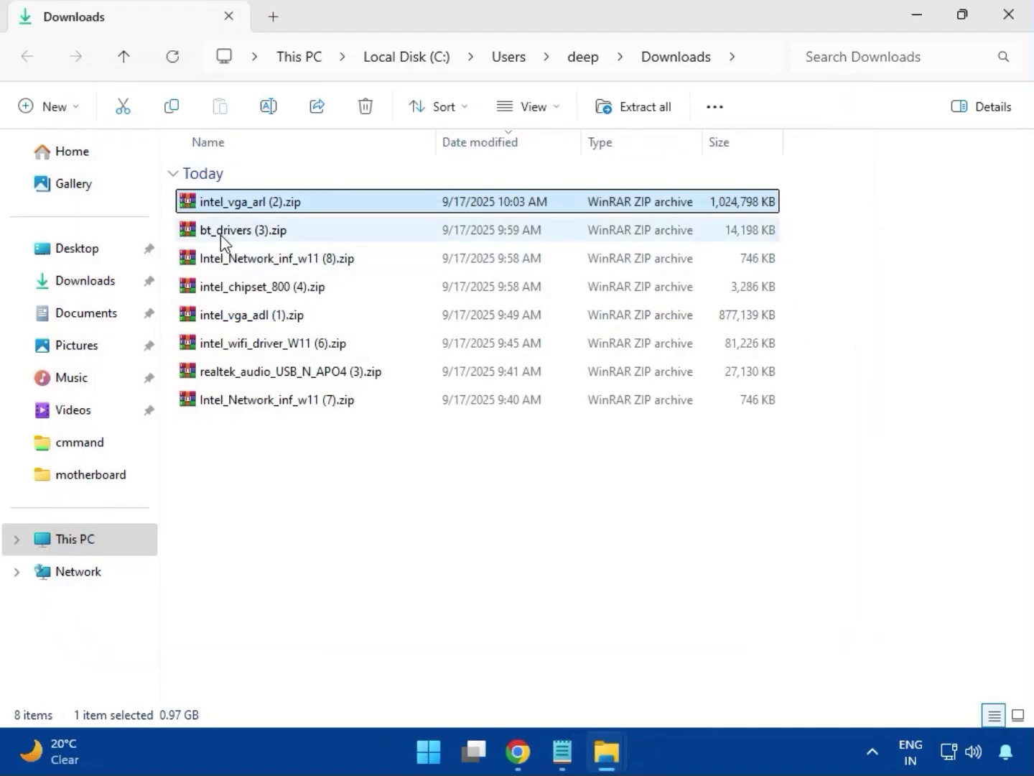
# - Open bt_drivers (3).zip, dismissing the WinRAR notice, and launch Intel Bluetooth.msi from its Intel BlueTooth Driver_23.70.0.2 folder
pyautogui.click(198, 238)
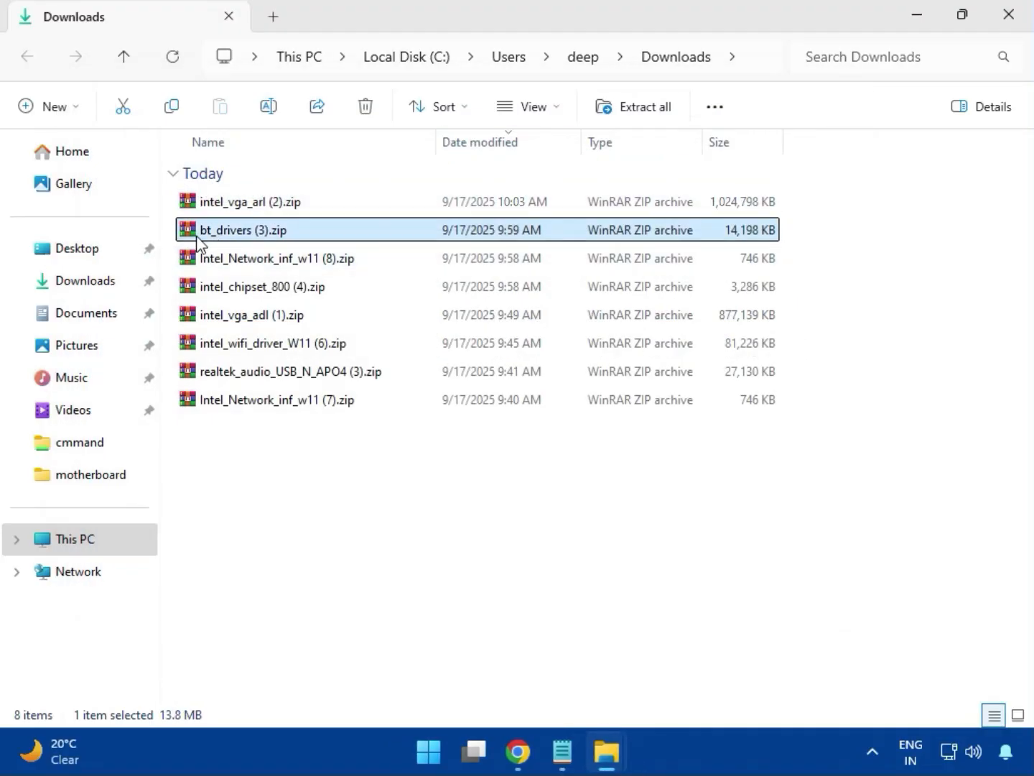
pyautogui.doubleClick(249, 232)
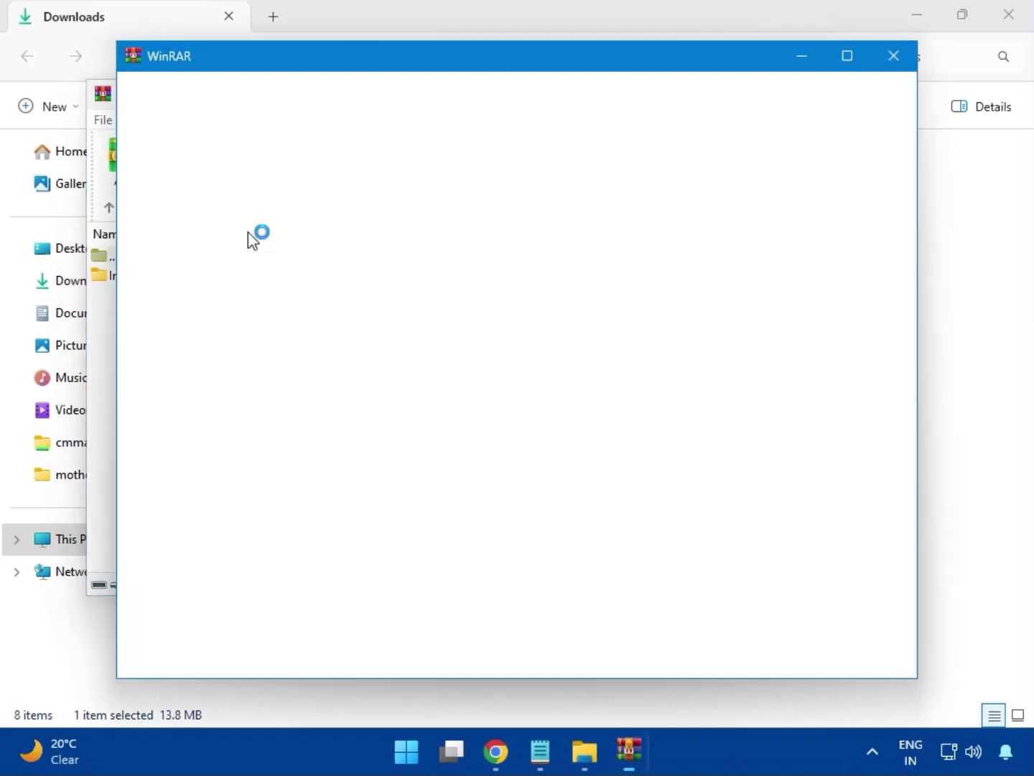
pyautogui.click(896, 53)
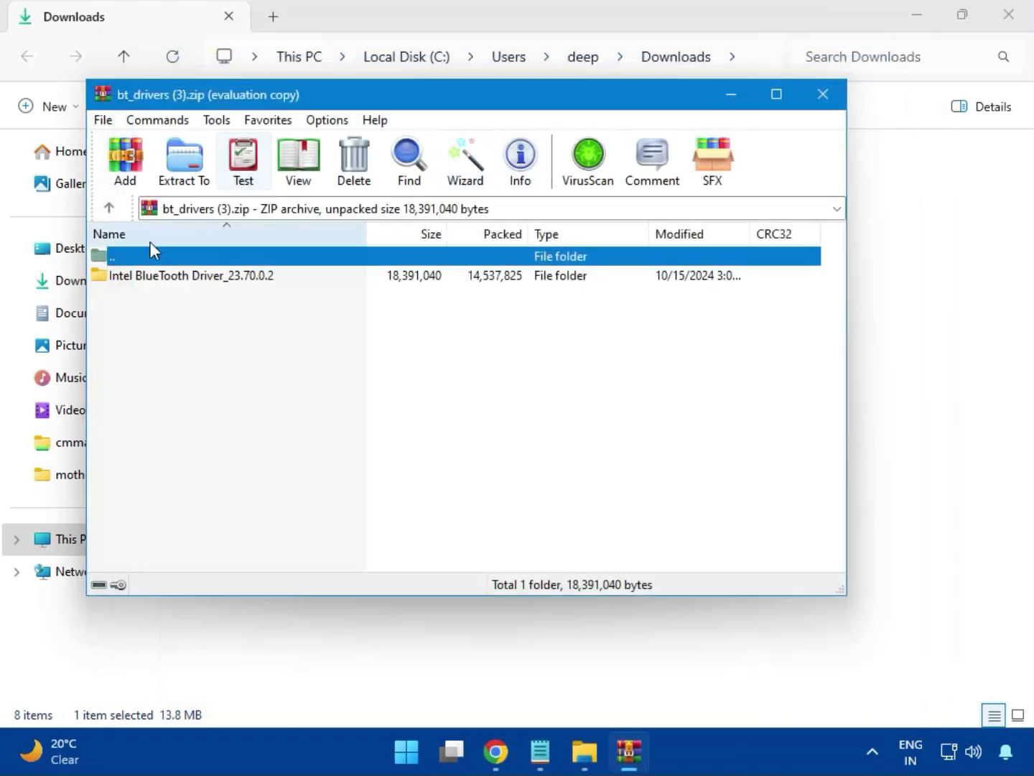
pyautogui.click(164, 281)
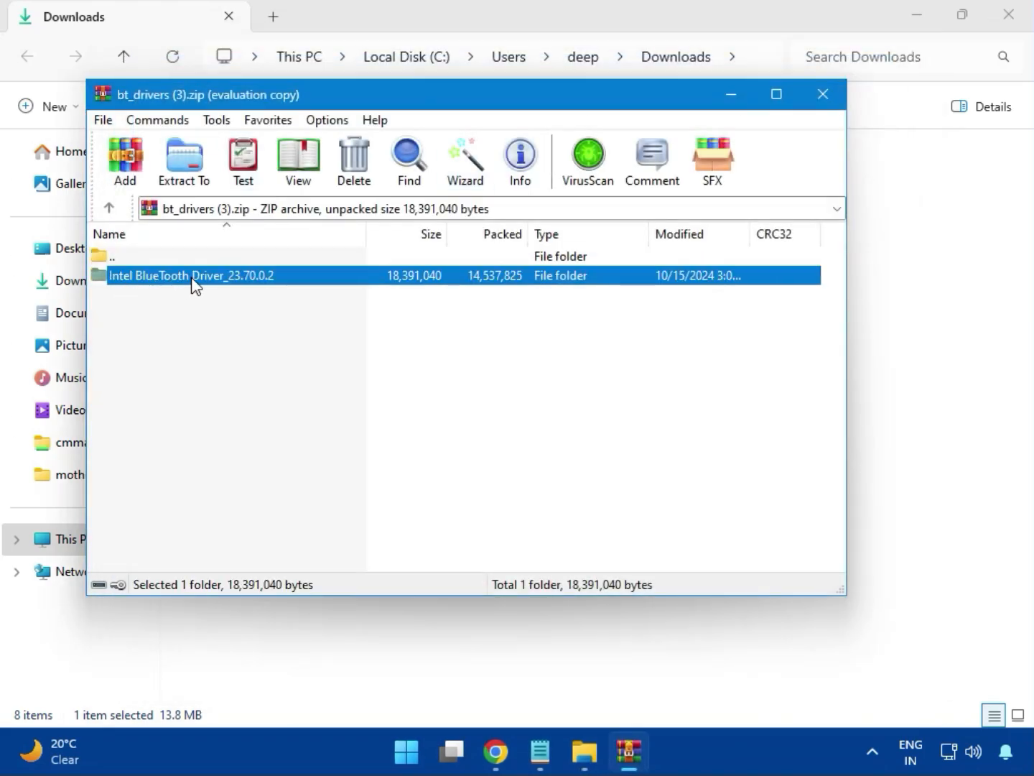
pyautogui.doubleClick(192, 275)
pyautogui.doubleClick(171, 279)
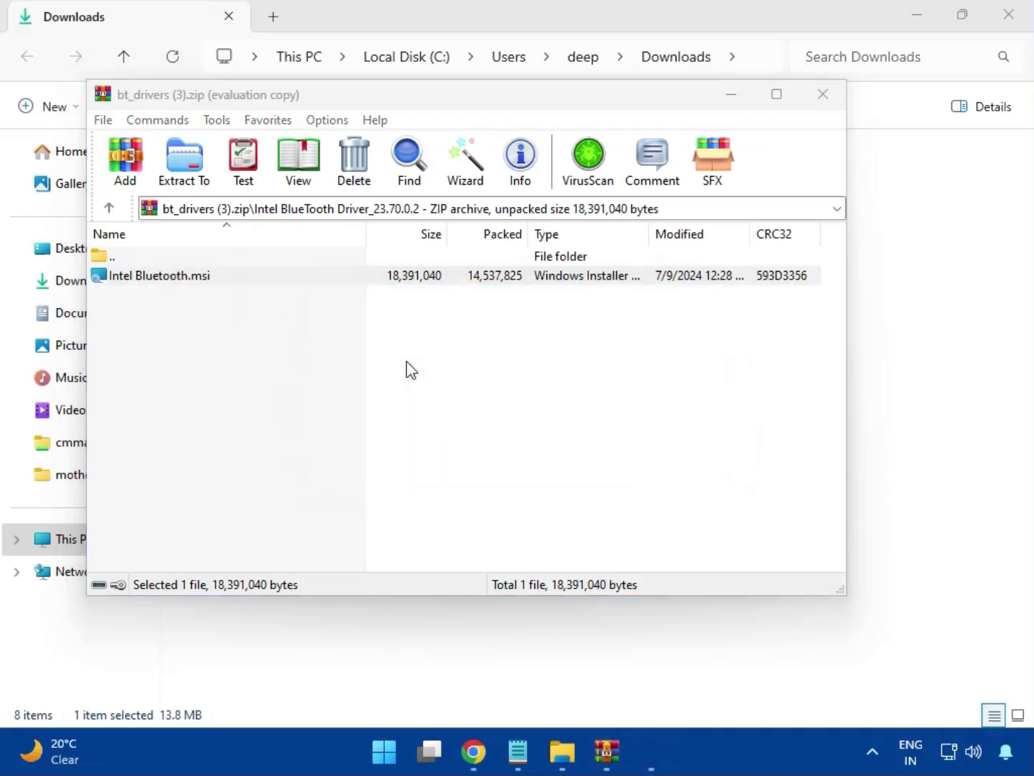
# - Install Intel Wireless Bluetooth with the licence terms accepted and the Typical setup type, and close the finished wizard and archive
pyautogui.click(622, 531)
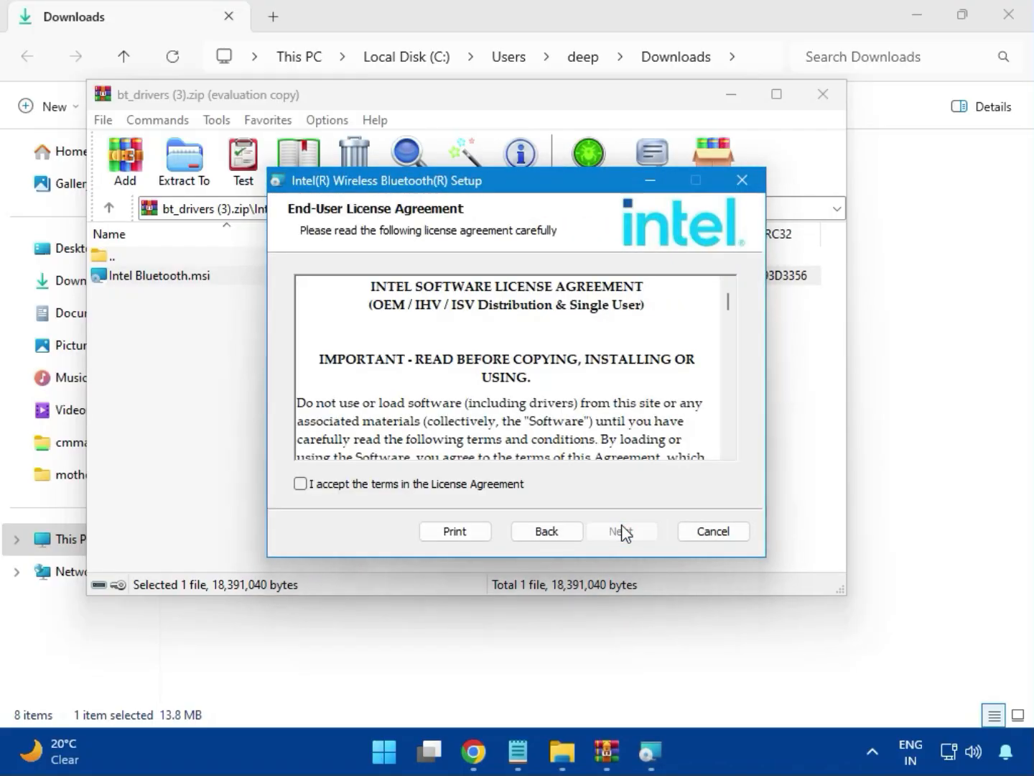
pyautogui.click(370, 487)
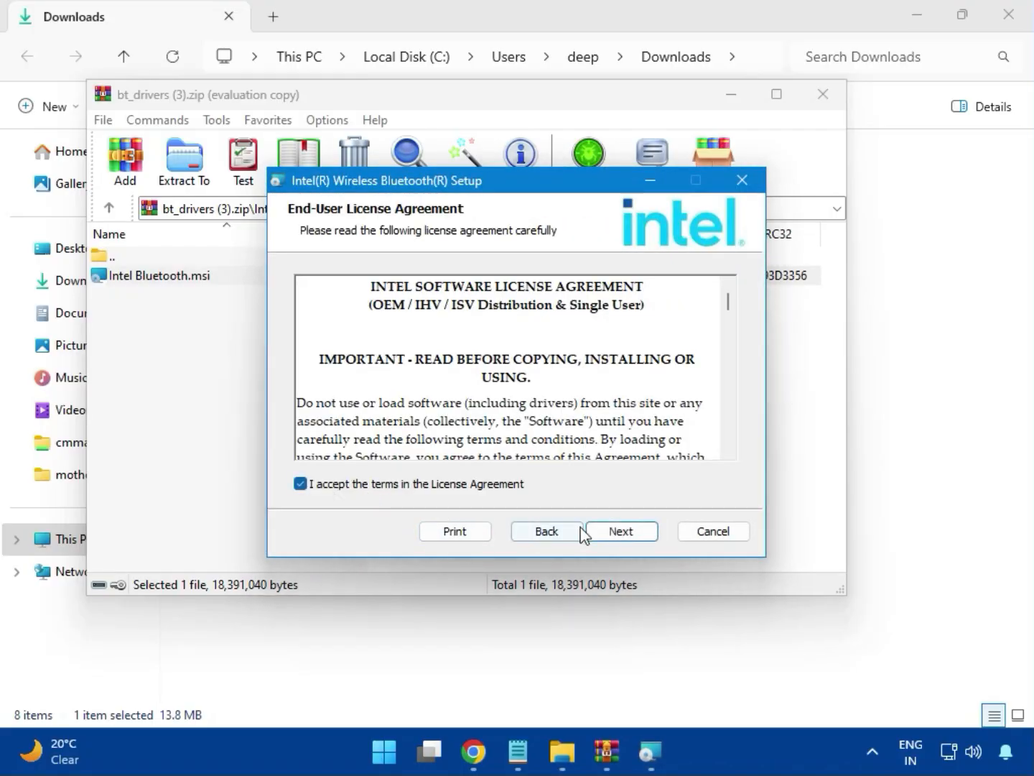
pyautogui.click(616, 534)
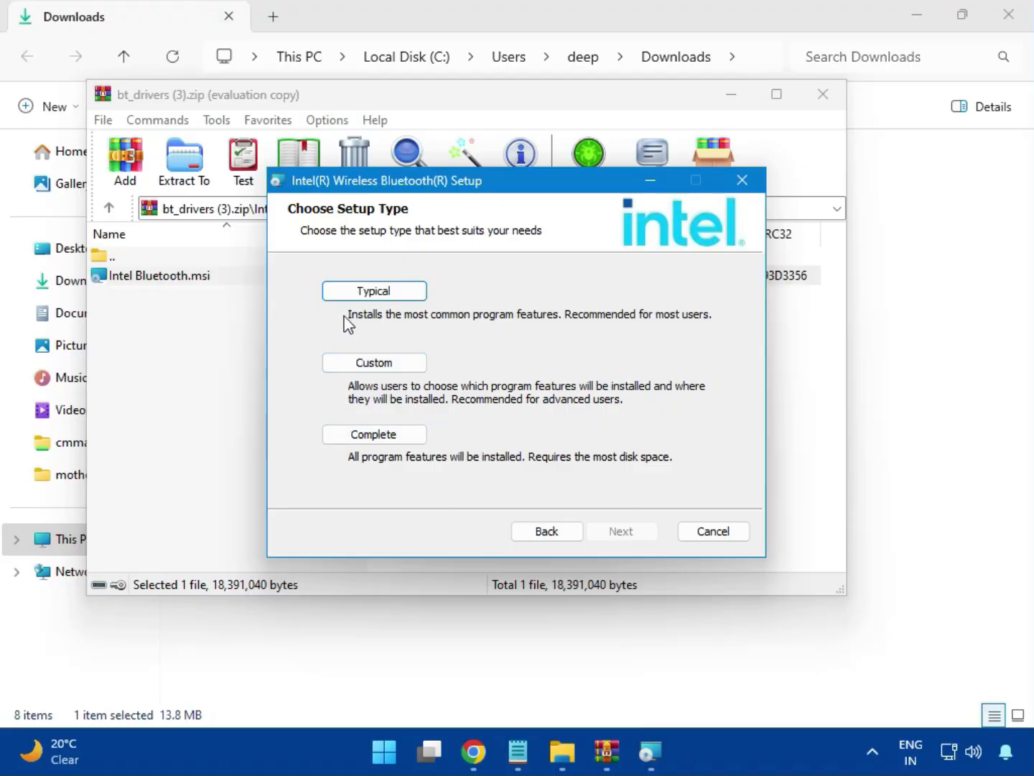
pyautogui.click(360, 293)
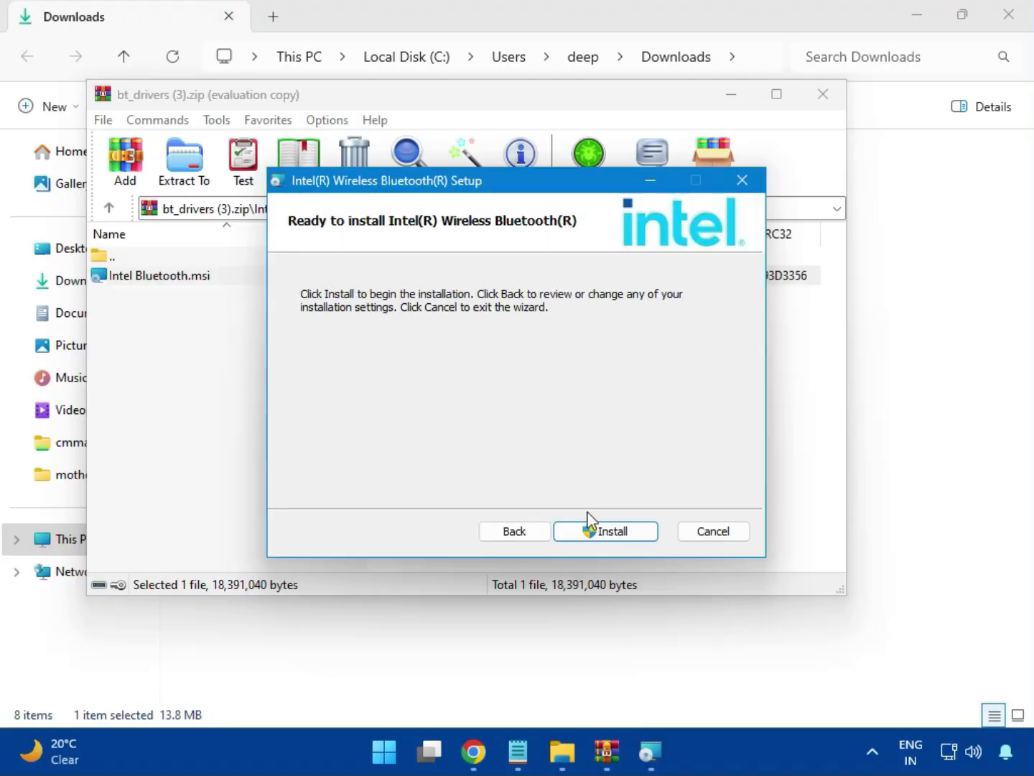
pyautogui.click(596, 534)
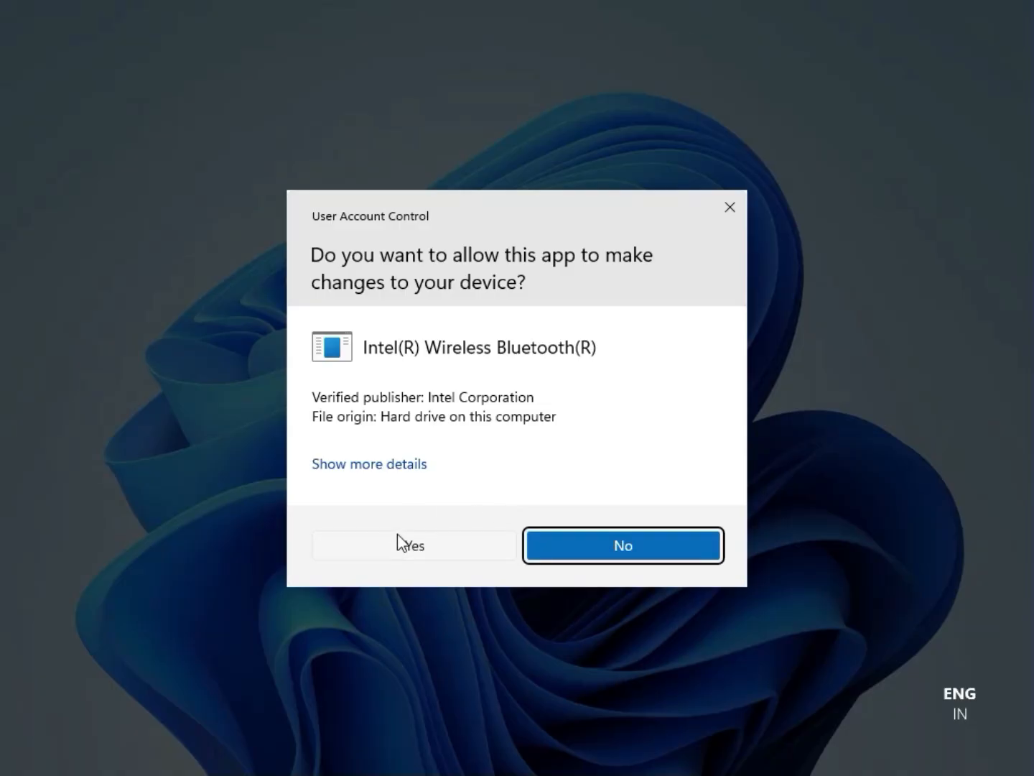
pyautogui.click(398, 543)
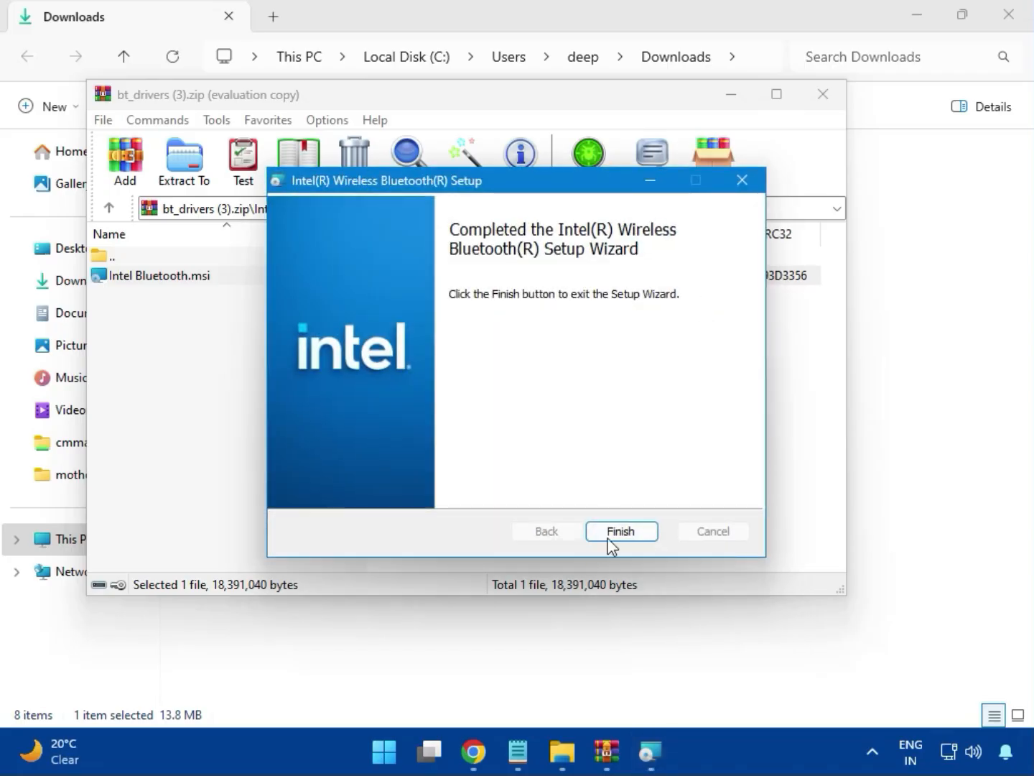
pyautogui.click(609, 538)
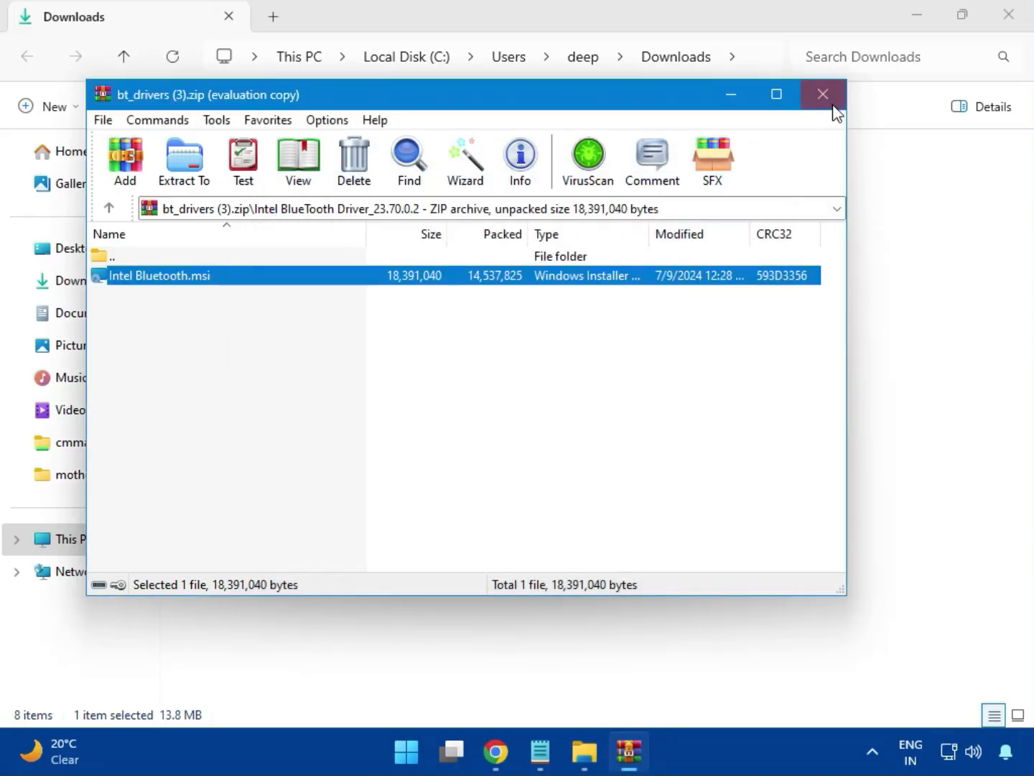
pyautogui.click(824, 94)
# - Open Intel_Network_inf_w11 (8).zip, dismissing the WinRAR notice, and launch MSI SetupDrv64.exe from its W11 folder
pyautogui.click(269, 266)
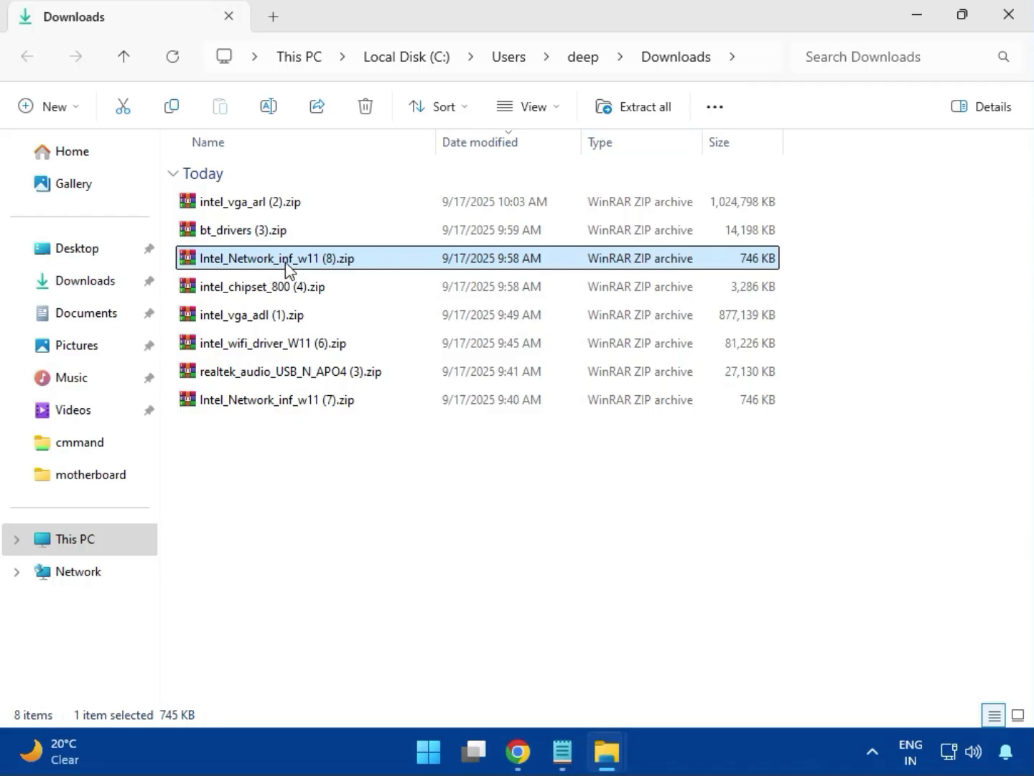
pyautogui.doubleClick(287, 266)
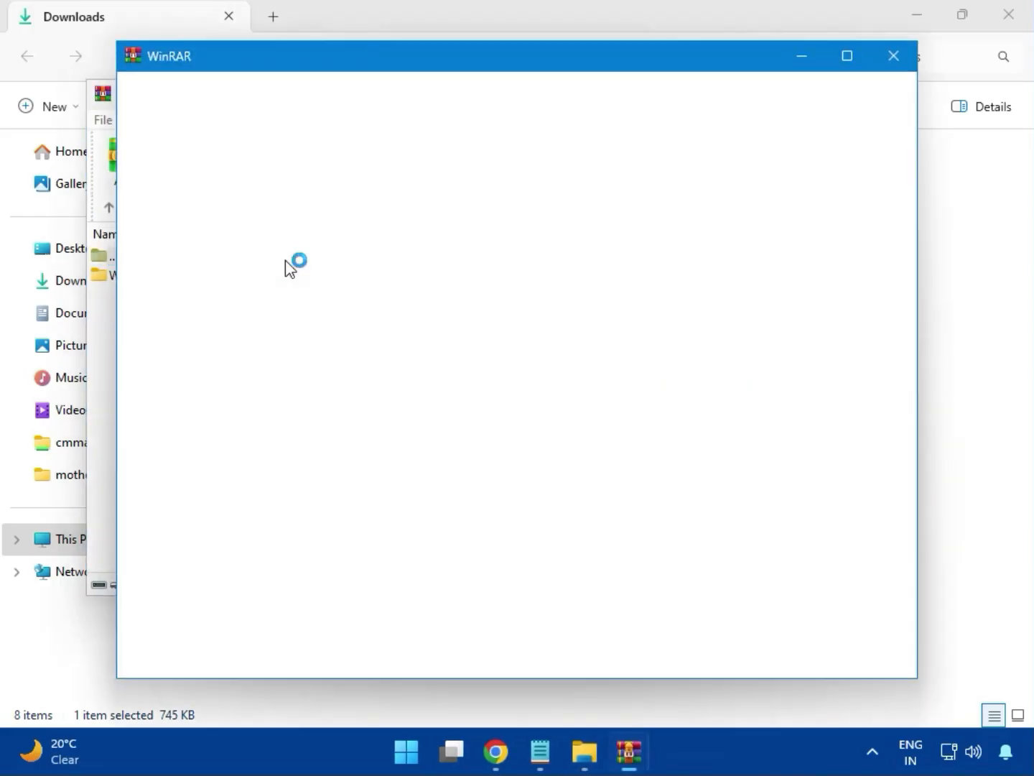
pyautogui.click(895, 57)
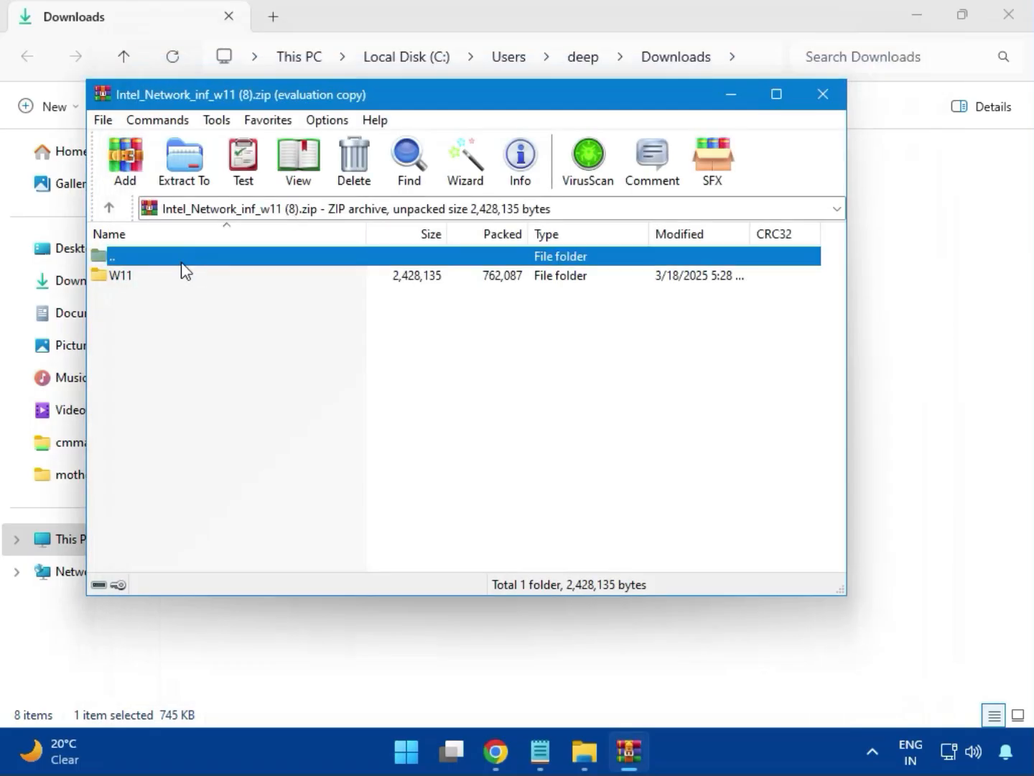
pyautogui.click(127, 273)
pyautogui.doubleClick(130, 280)
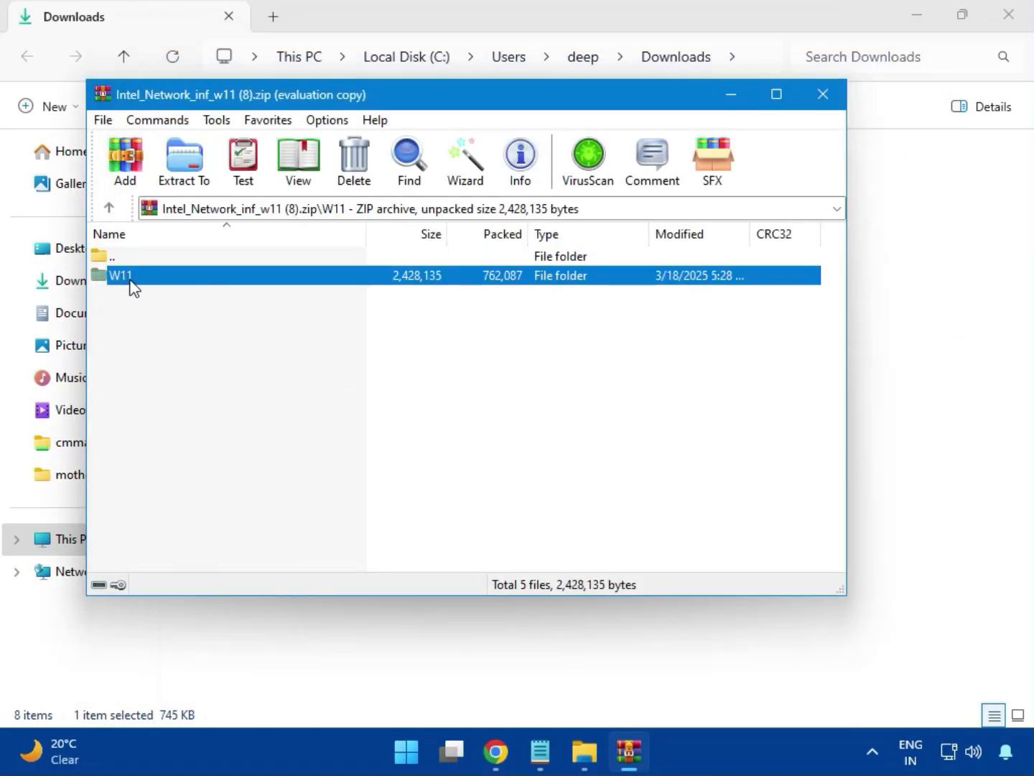
pyautogui.doubleClick(194, 357)
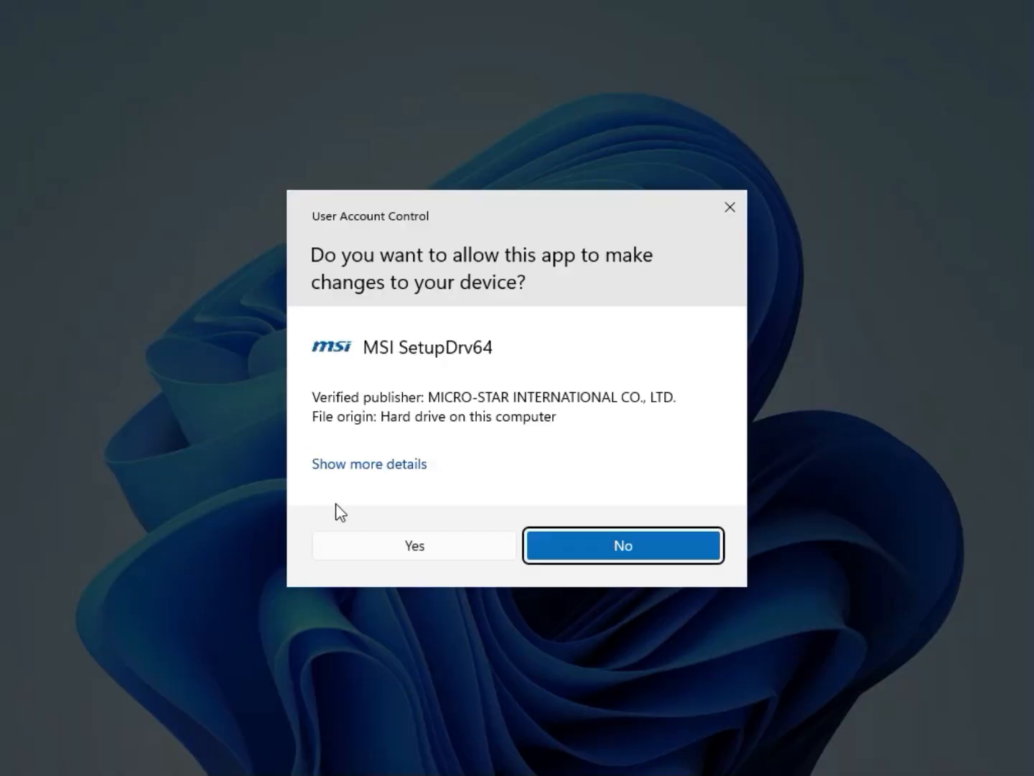
# - Allow MSI SetupDrv64 to make changes to the device, and close the driver setup tool and the network archive
pyautogui.click(385, 539)
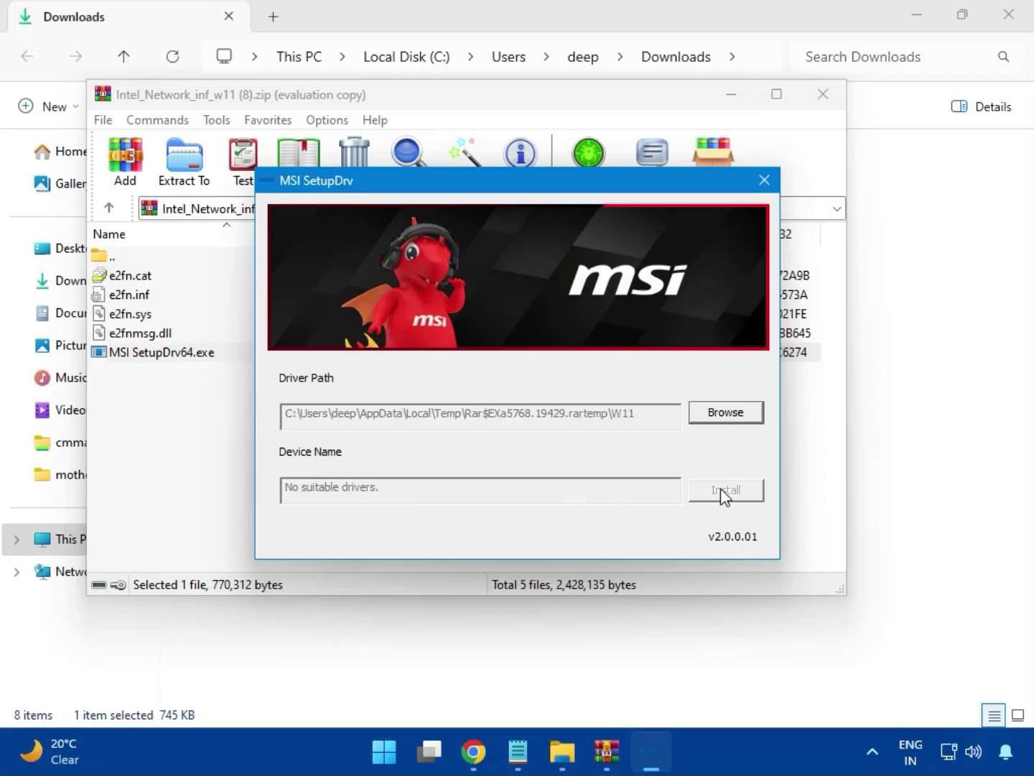
pyautogui.click(764, 180)
pyautogui.click(824, 93)
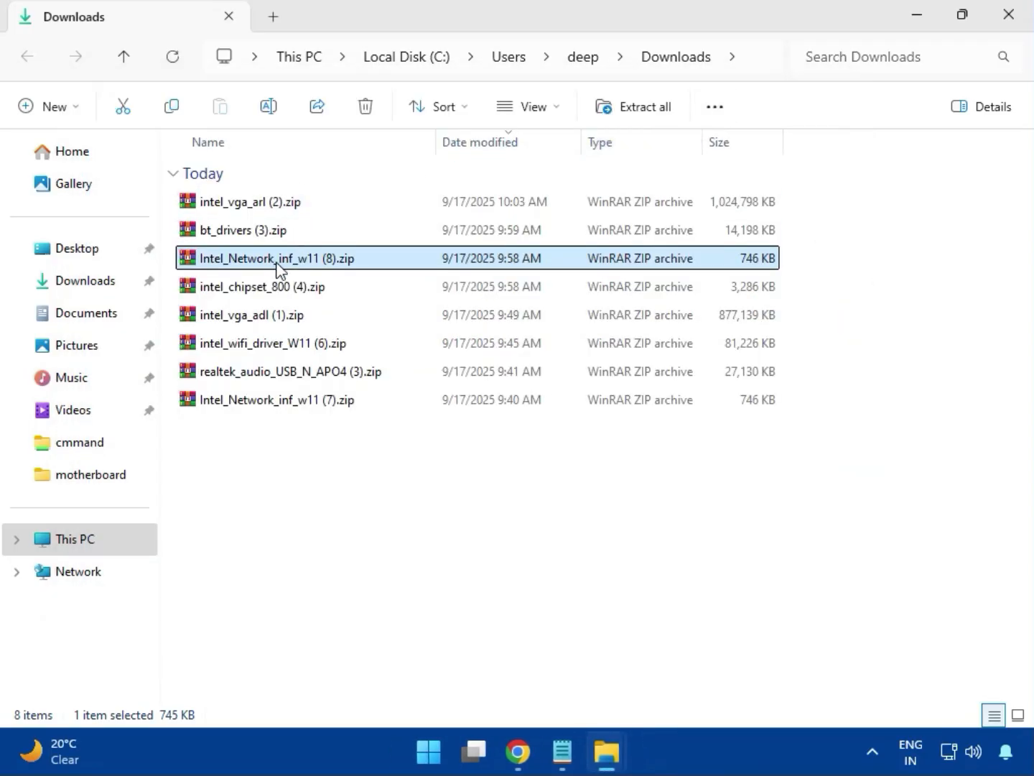
# - Open intel_chipset_800 (4).zip, dismissing the licence notice, and launch SetupChipset.exe from its Intel Chipset Driver_10.1.20062.8627 folder
pyautogui.click(240, 295)
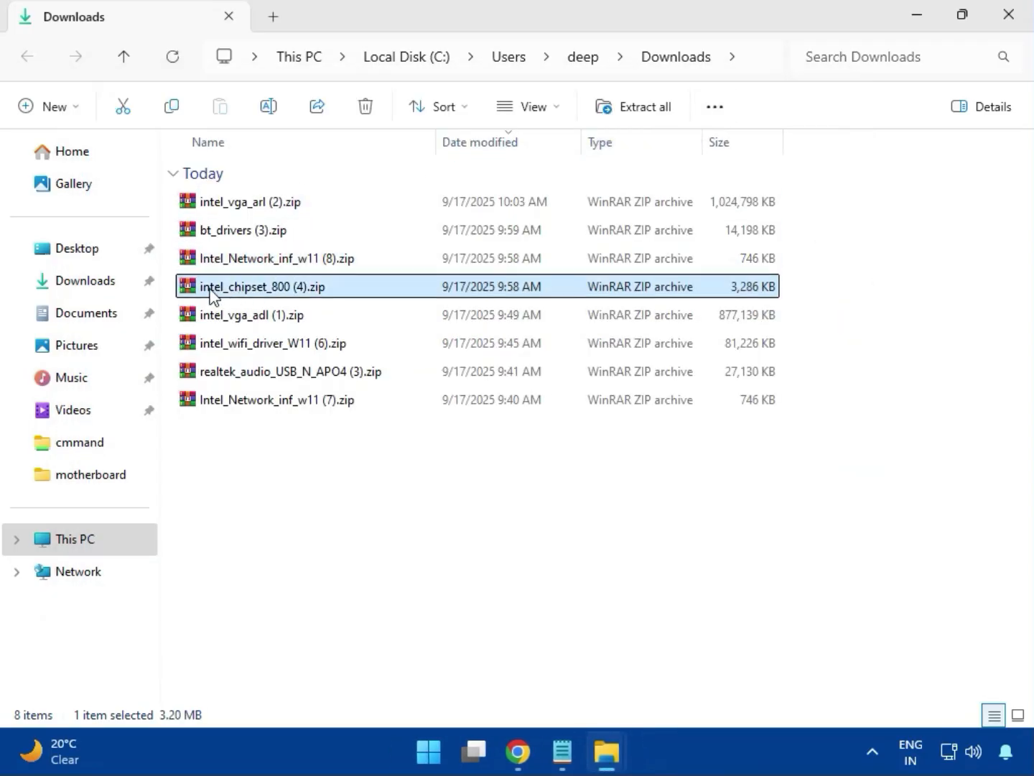
pyautogui.doubleClick(293, 295)
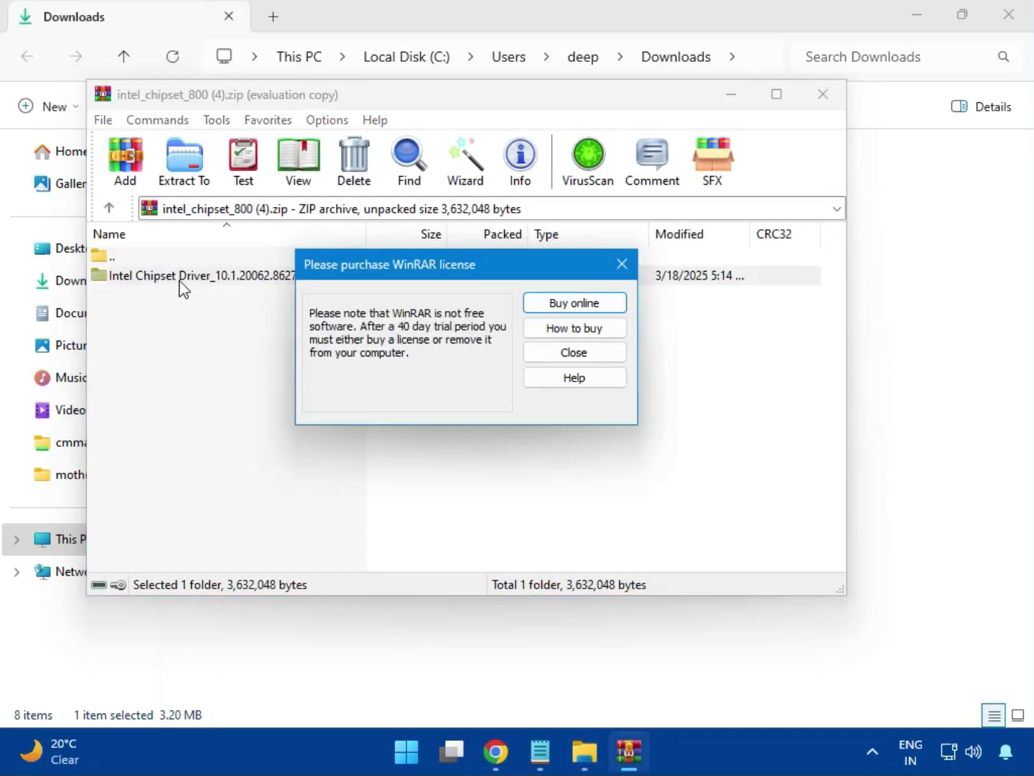
pyautogui.click(622, 263)
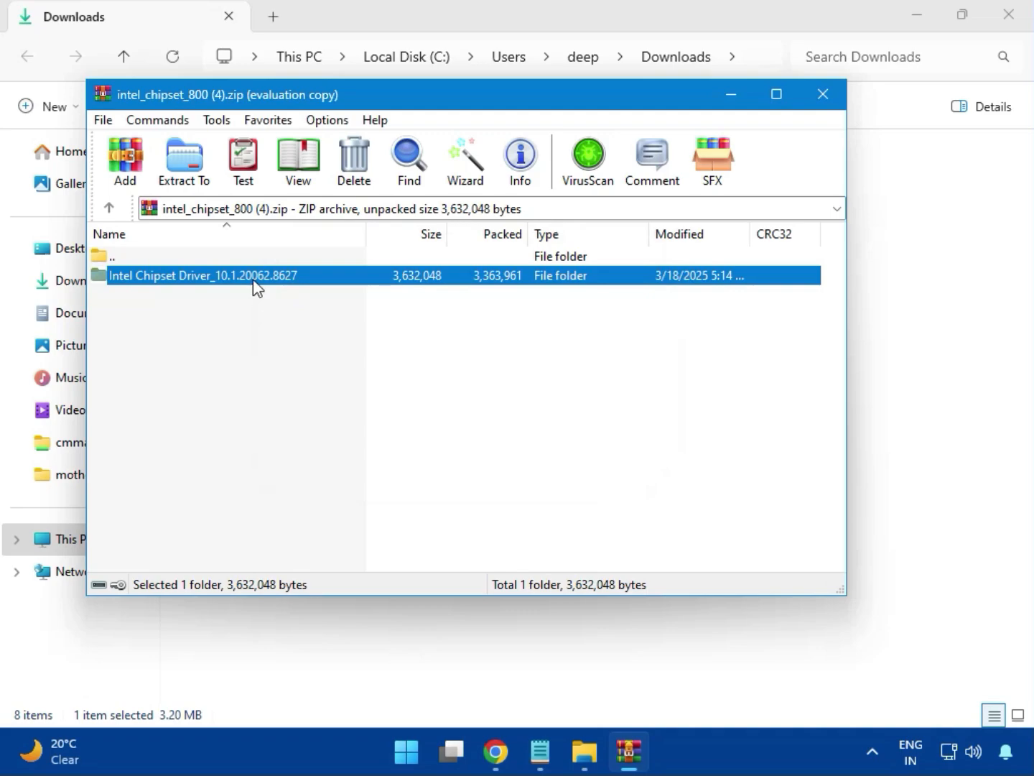
pyautogui.doubleClick(254, 279)
pyautogui.doubleClick(165, 277)
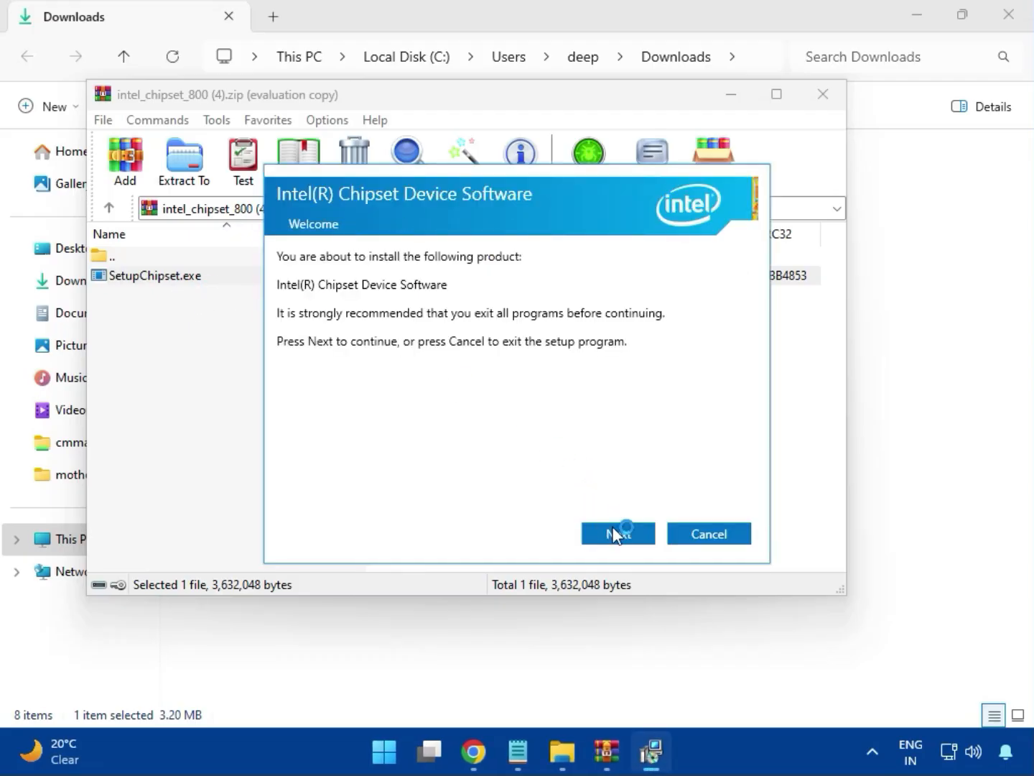
# - Try to install the Intel Chipset Device Software, accepting its terms and allowing changes, and close the installer and archive
pyautogui.click(617, 536)
pyautogui.click(624, 538)
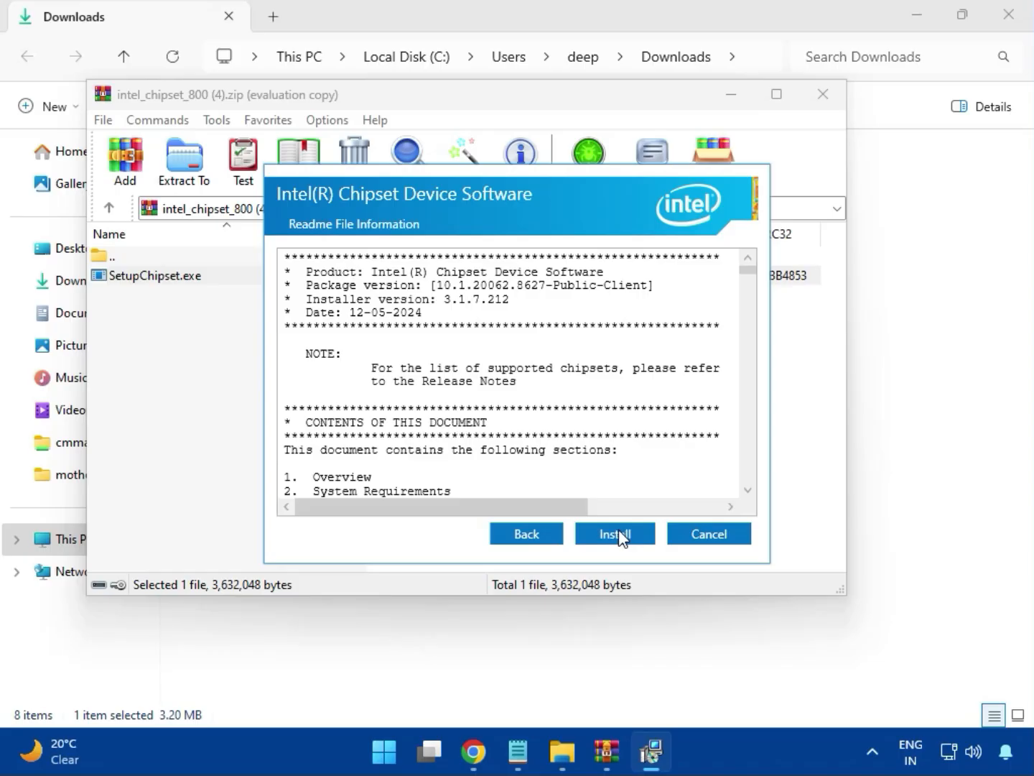
pyautogui.click(617, 532)
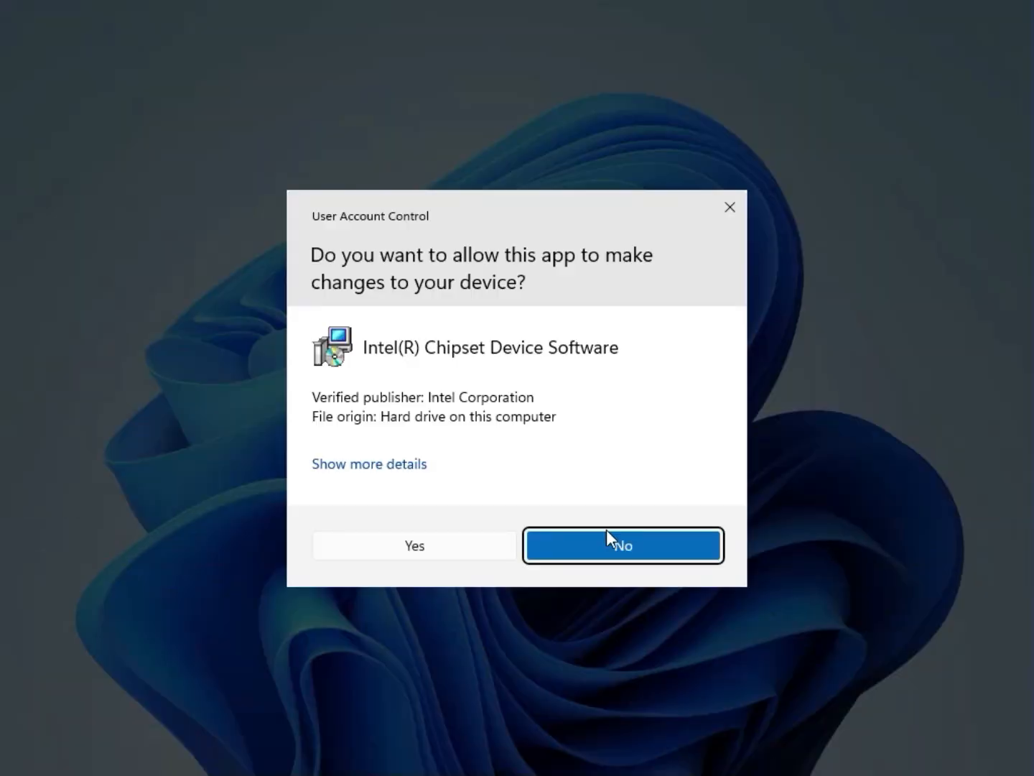
pyautogui.click(455, 546)
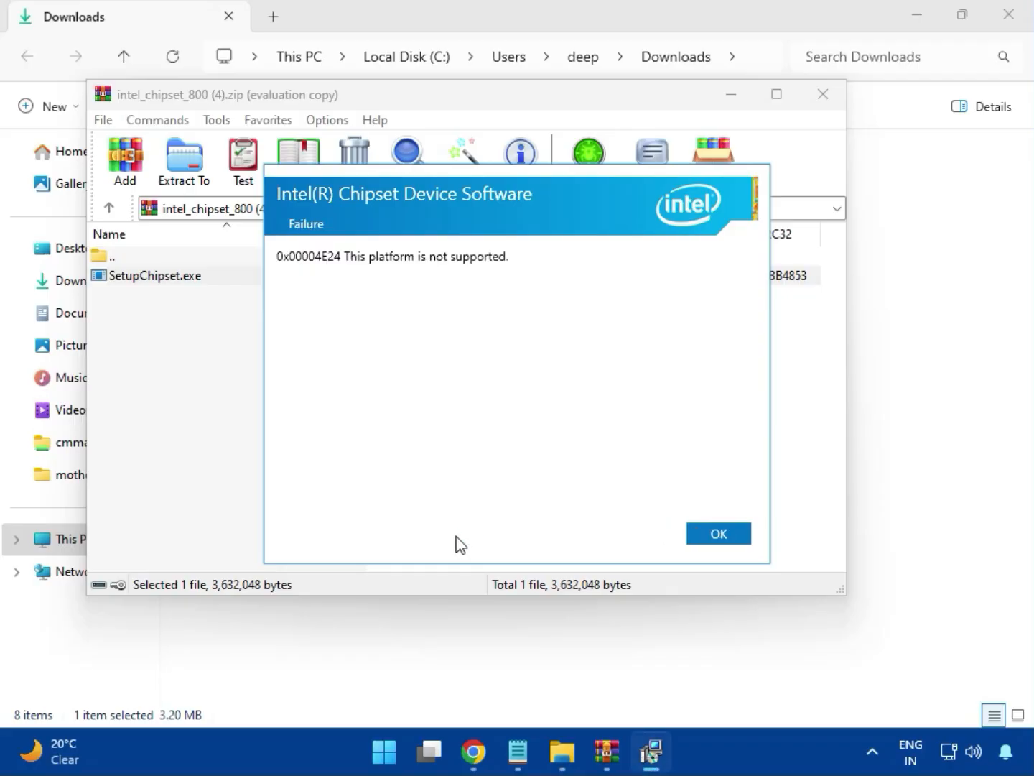
pyautogui.click(704, 535)
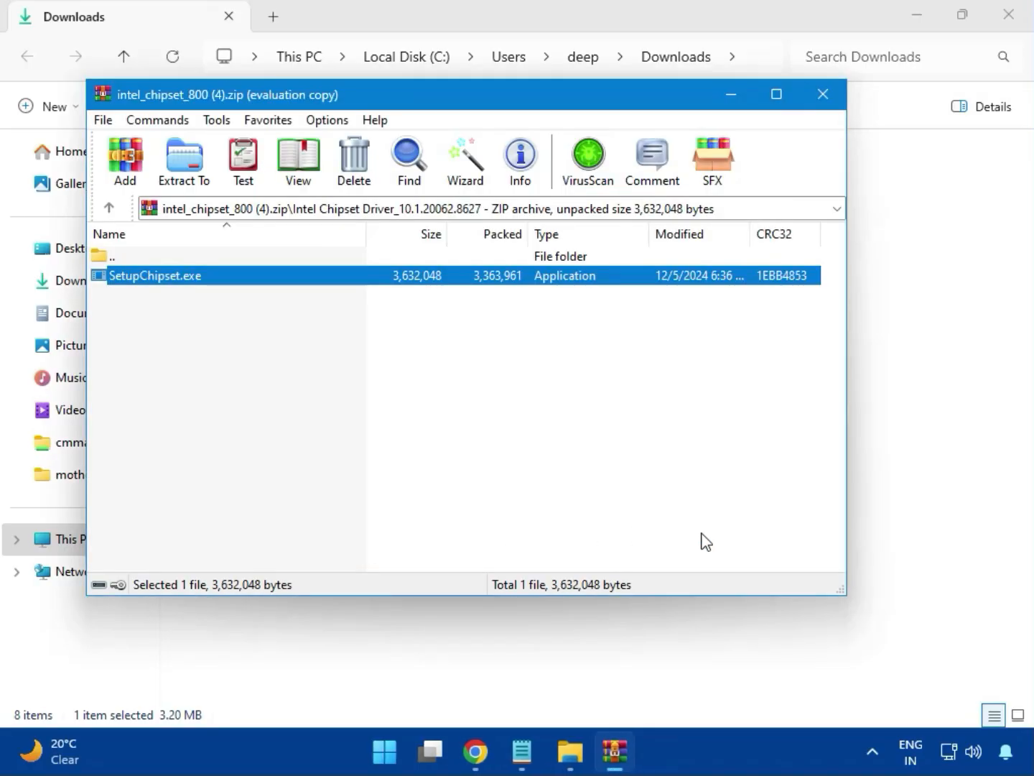
pyautogui.click(822, 96)
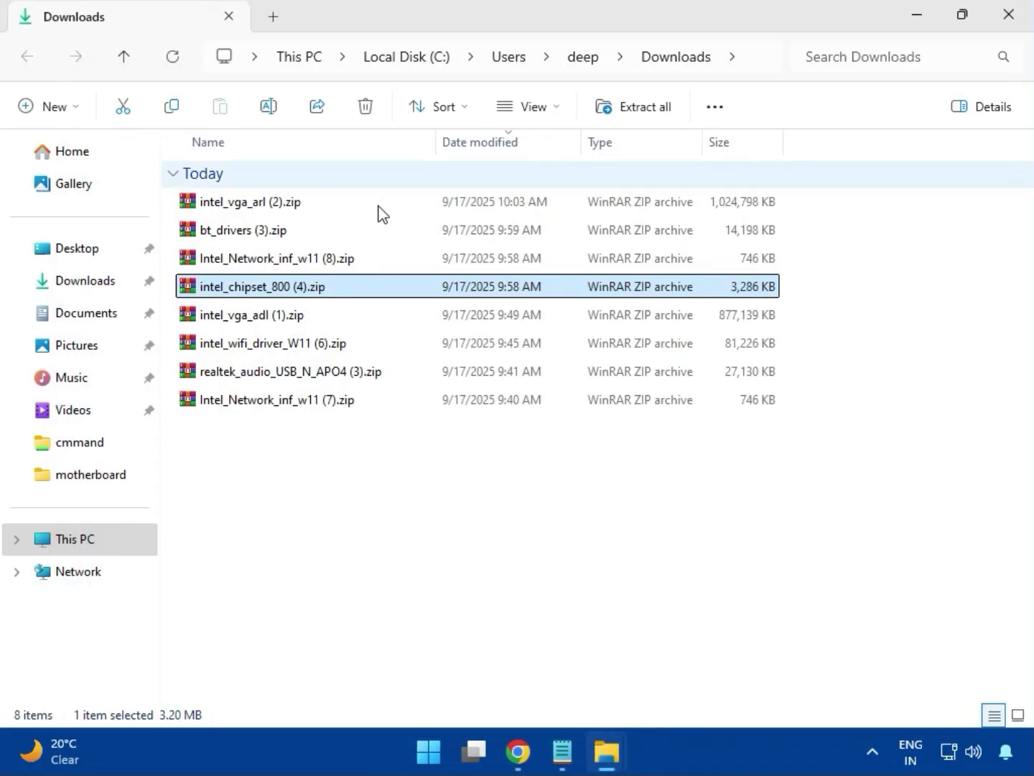
pyautogui.click(263, 320)
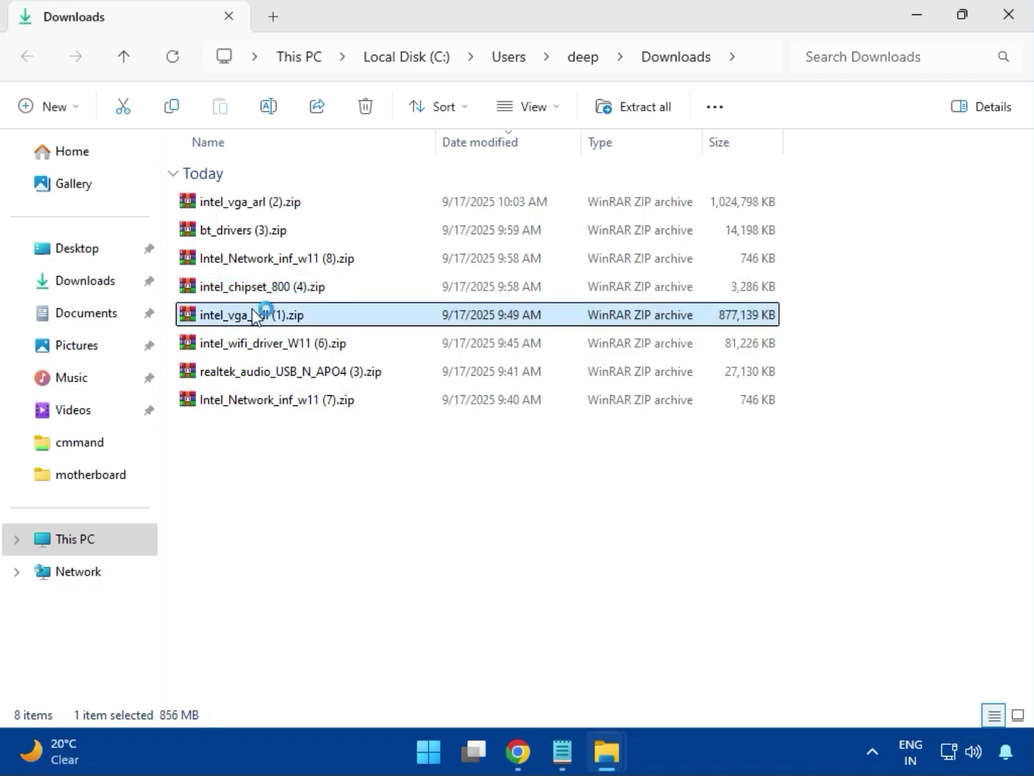
pyautogui.doubleClick(255, 315)
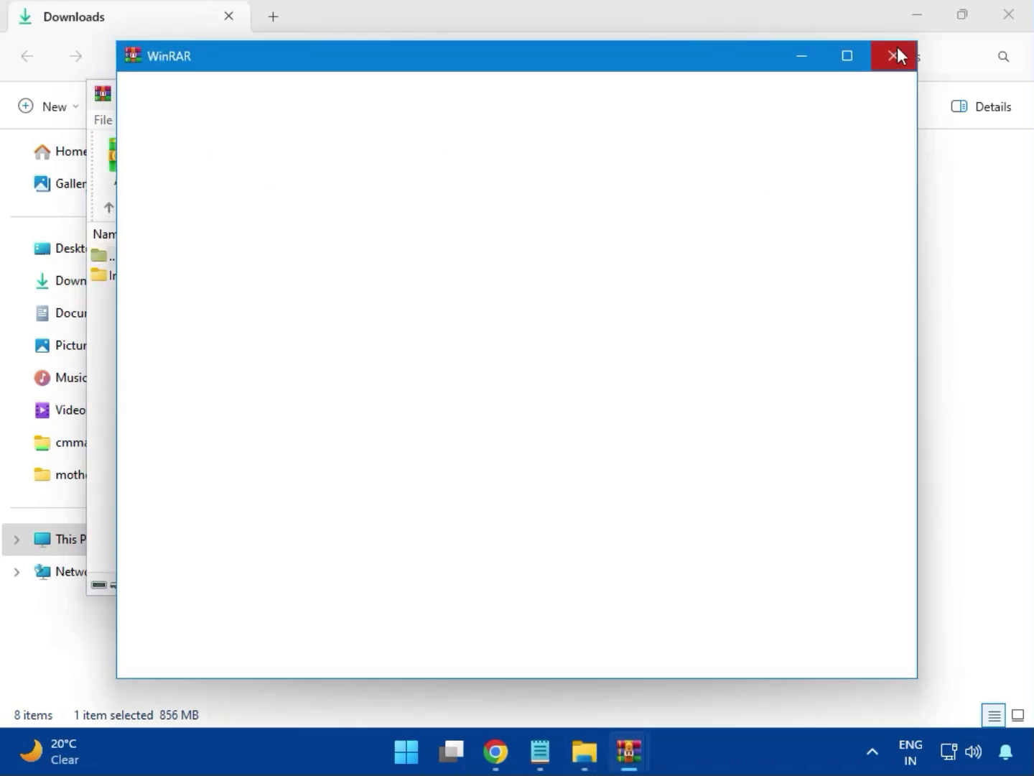
pyautogui.click(896, 49)
pyautogui.click(821, 96)
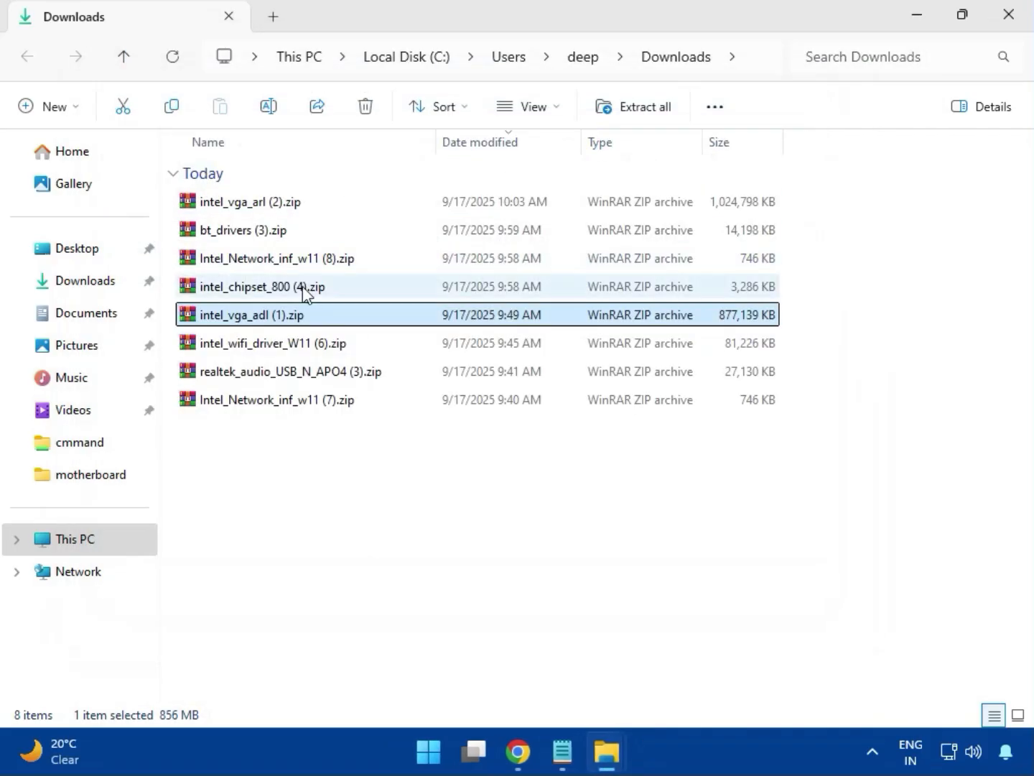
# - Open intel_wifi_driver_W11 (6).zip, dismissing the WinRAR licence notice, and go to the UWD\Win64 folder inside Intel WIFI Driver_23.40.0.4
pyautogui.click(266, 348)
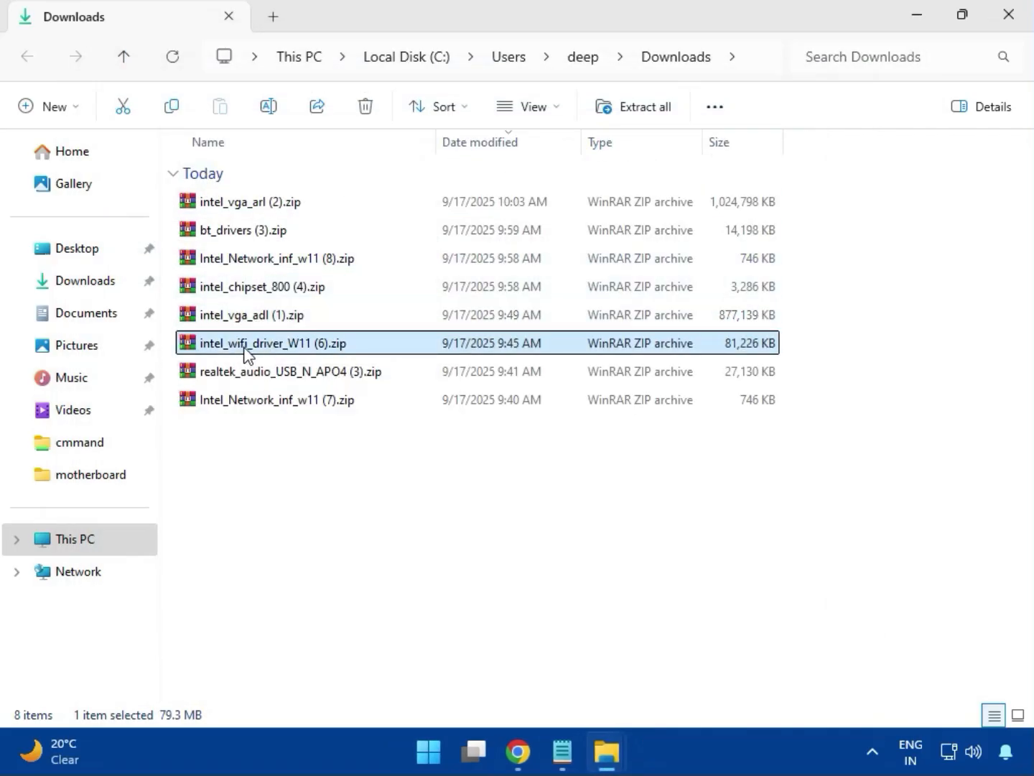
pyautogui.doubleClick(263, 351)
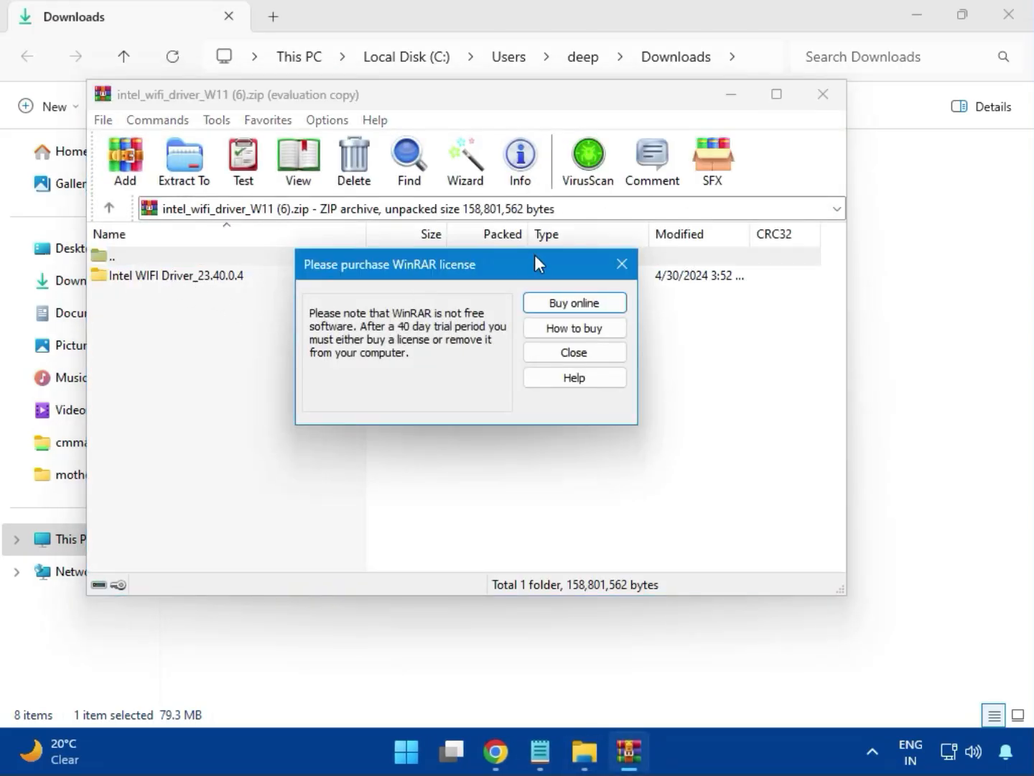
pyautogui.click(621, 265)
pyautogui.click(168, 278)
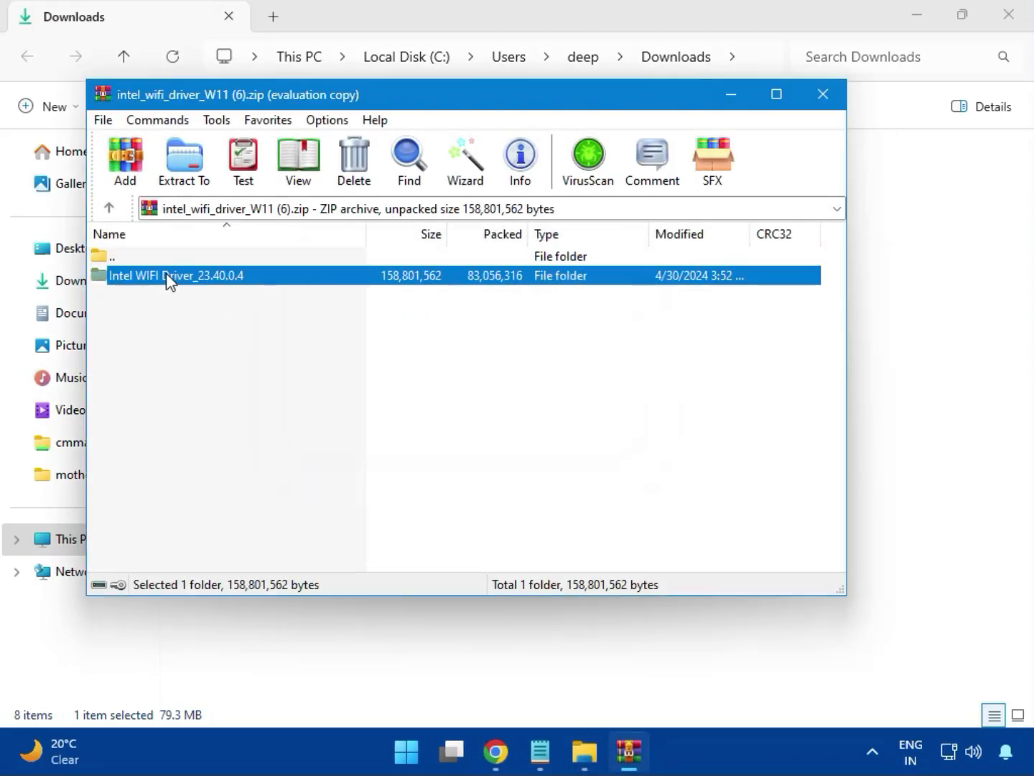
pyautogui.doubleClick(168, 277)
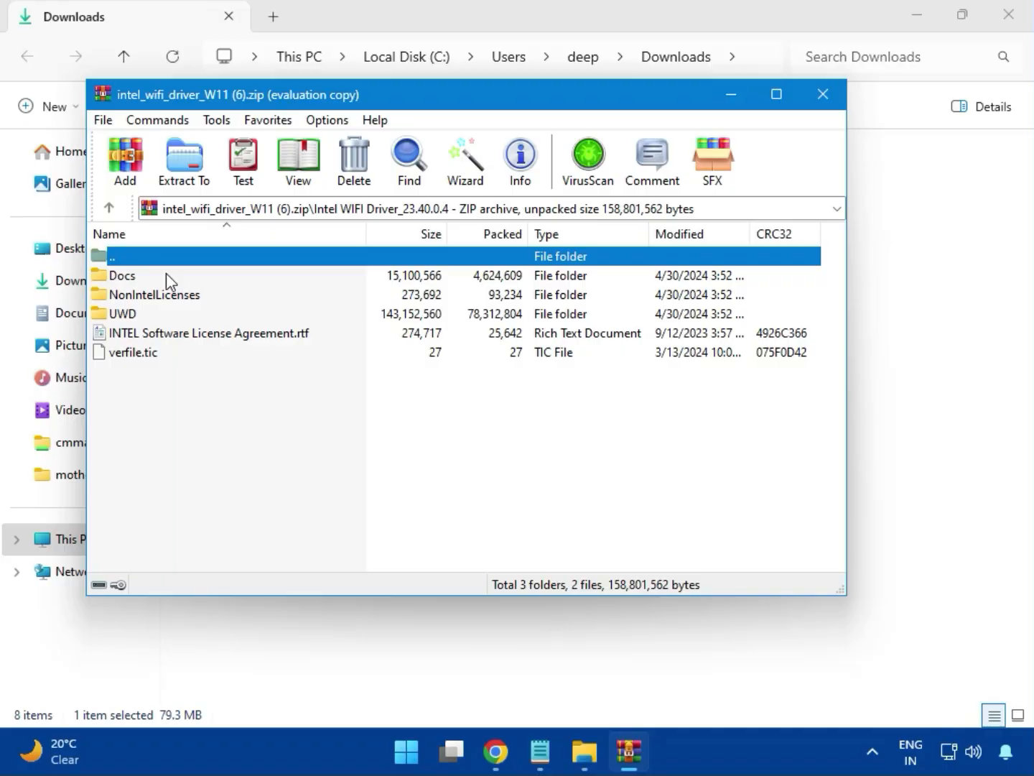
pyautogui.doubleClick(138, 313)
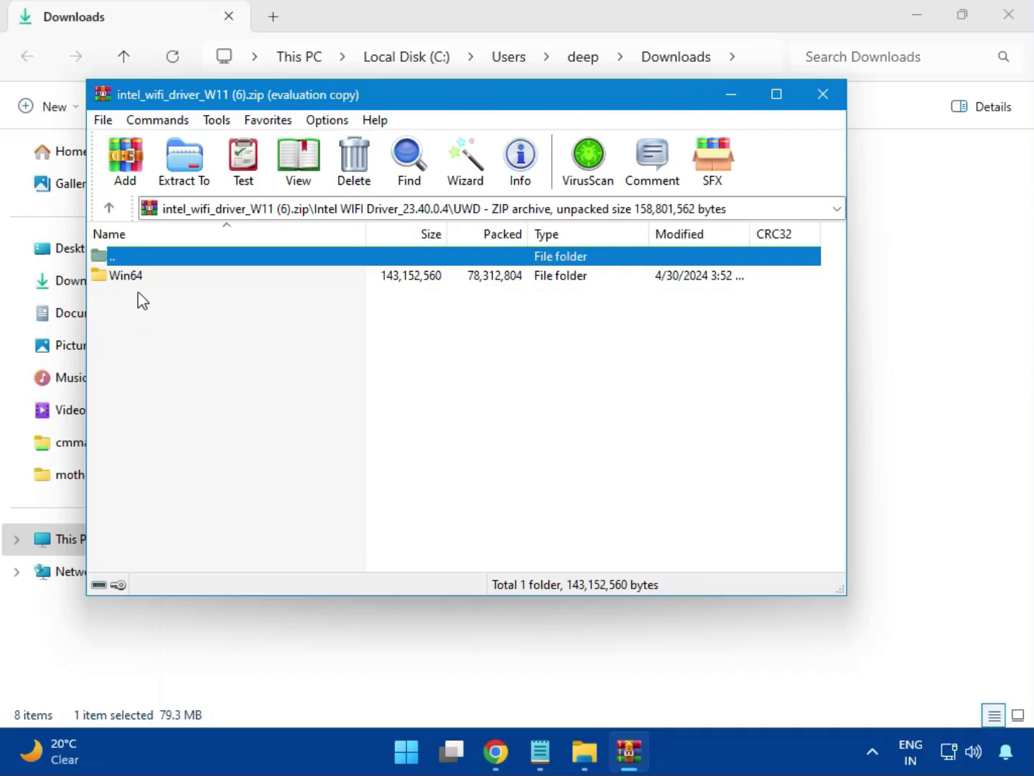
pyautogui.doubleClick(139, 281)
# - Look through the Drivers folder and launch WirelessSetup.exe from the Installer folder of the Wi-Fi archive
pyautogui.doubleClick(141, 279)
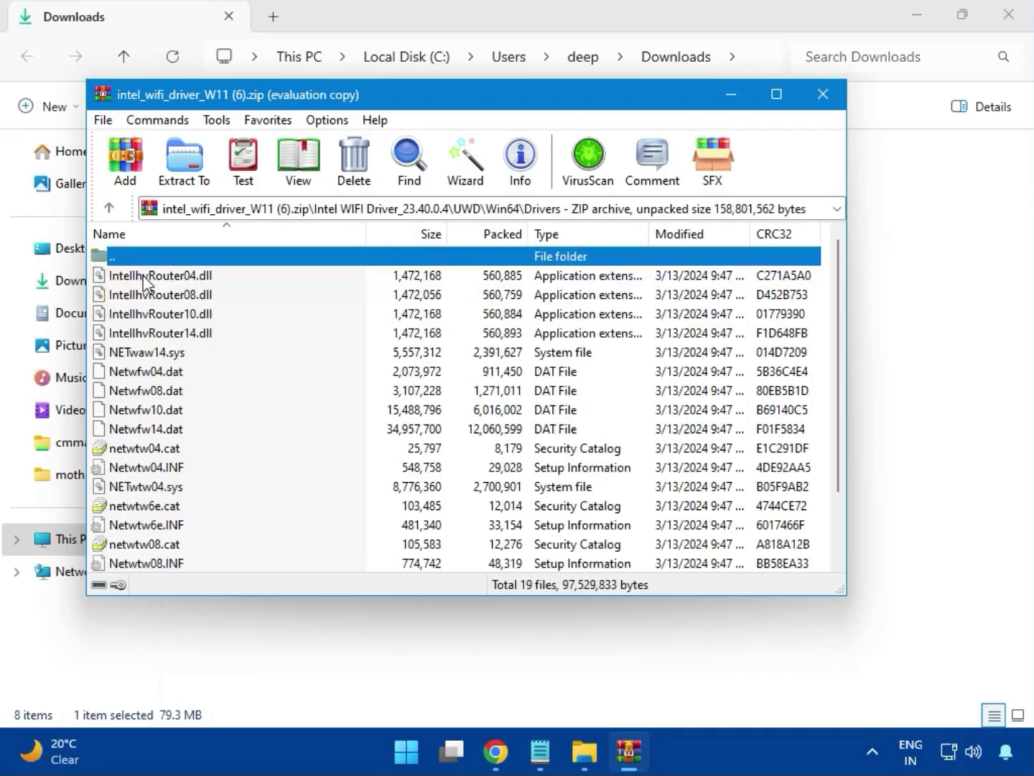
pyautogui.scroll(-2, 191, 429)
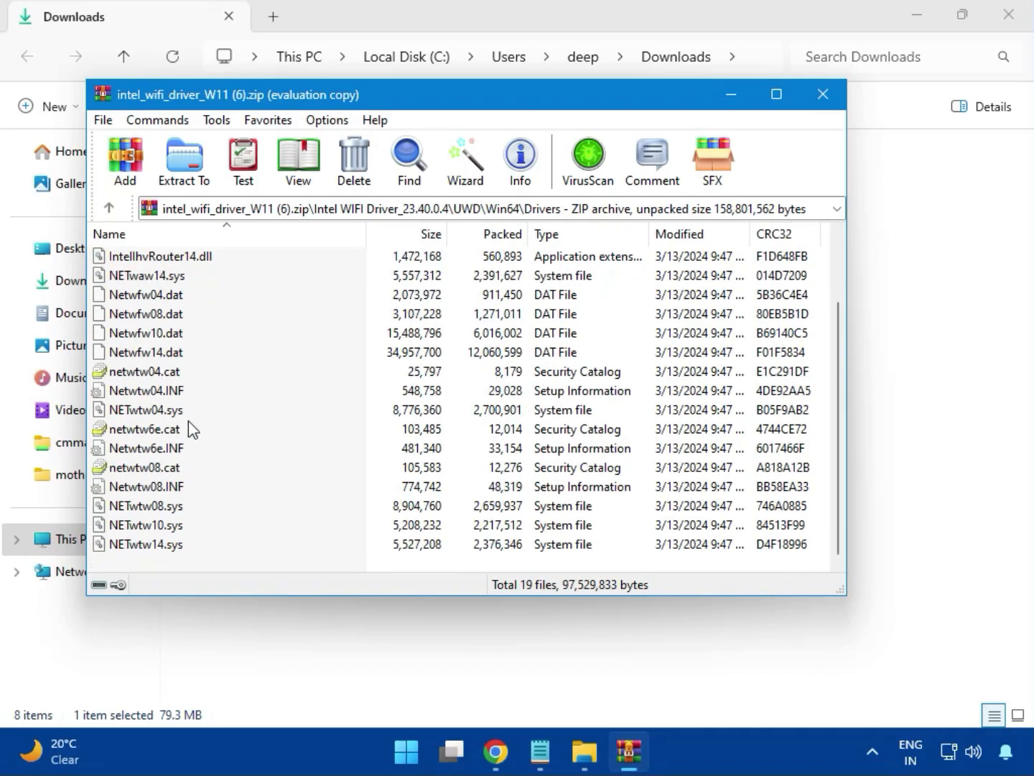
pyautogui.scroll(2, 180, 471)
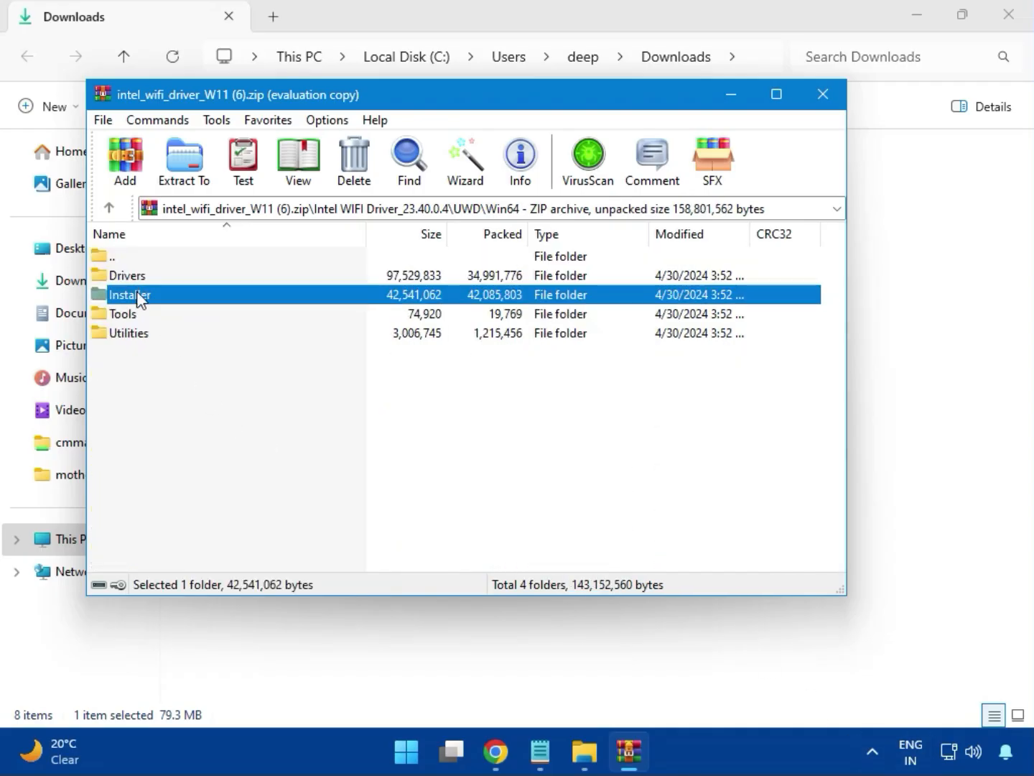
pyautogui.doubleClick(130, 295)
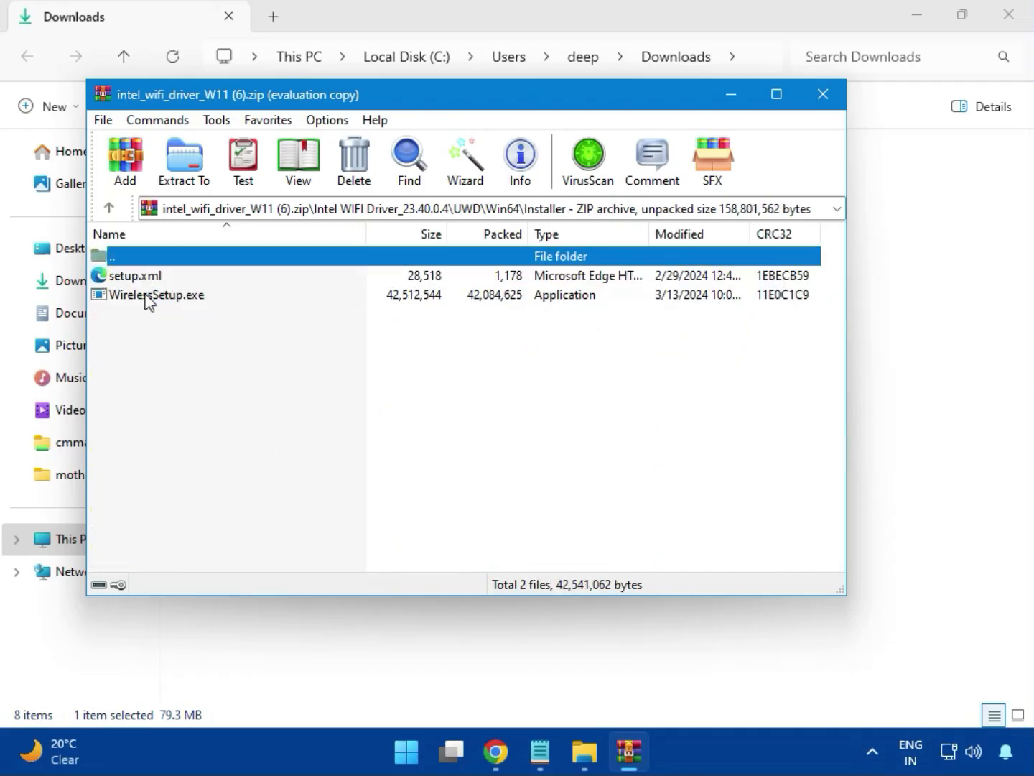
pyautogui.doubleClick(127, 296)
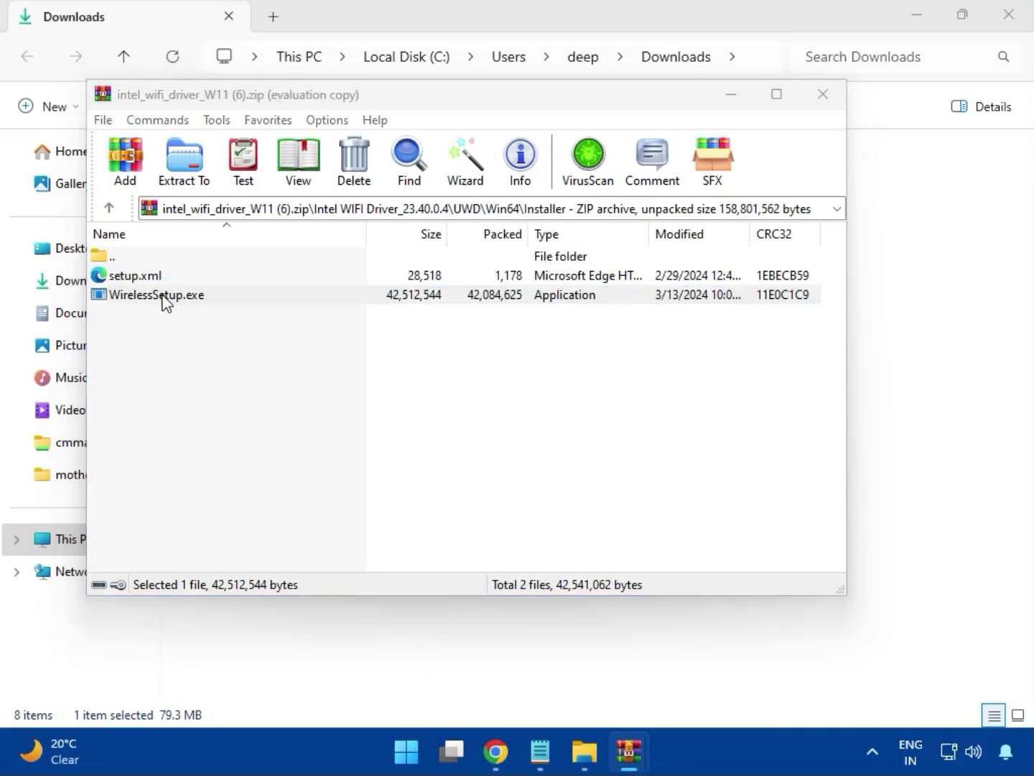
pyautogui.doubleClick(163, 298)
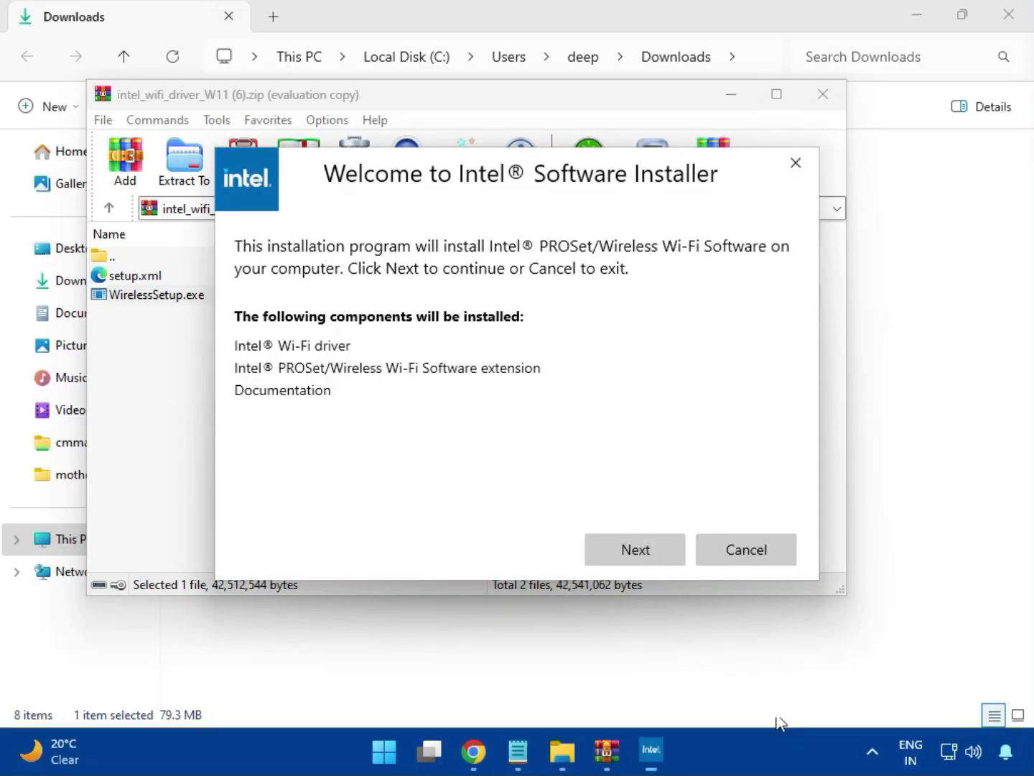
# - Install the Intel PROSet/Wireless Wi-Fi Software, accepting its licence terms and allowing changes to the device, and close the installer and archive
pyautogui.click(633, 543)
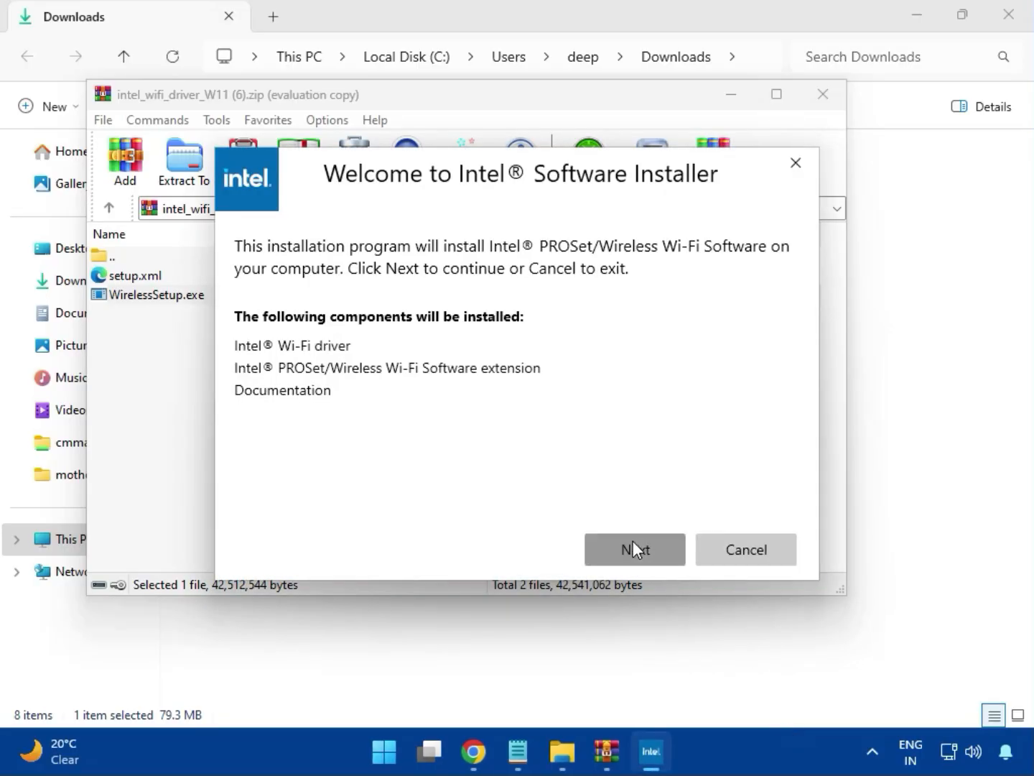
pyautogui.click(468, 510)
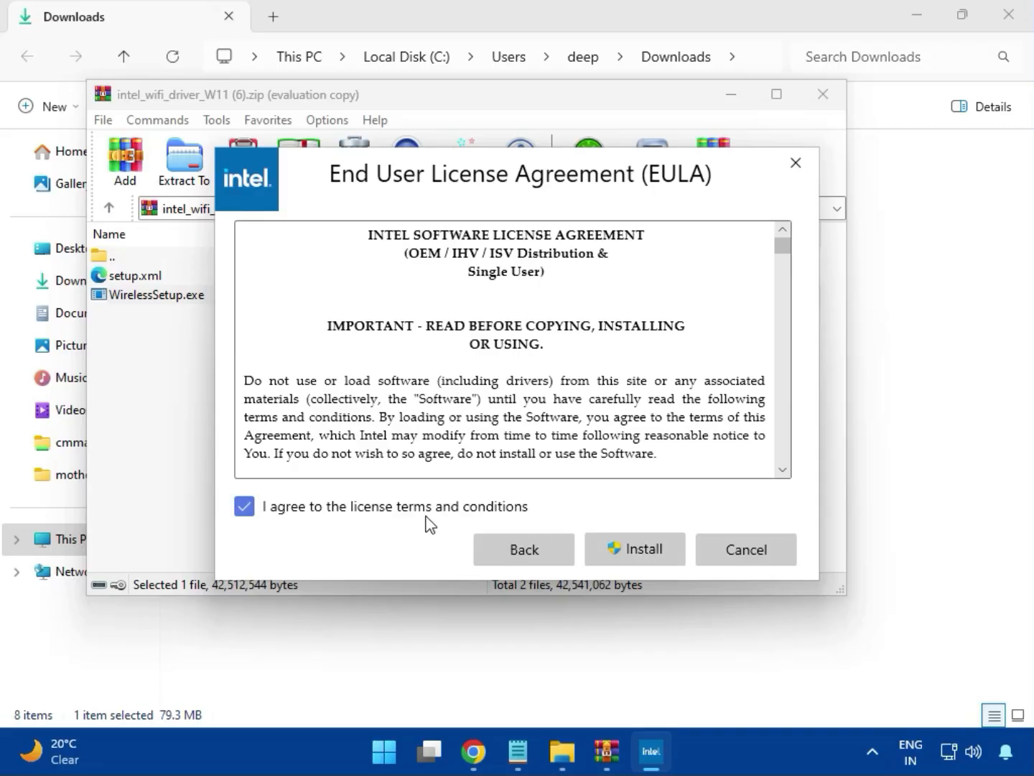
pyautogui.click(645, 560)
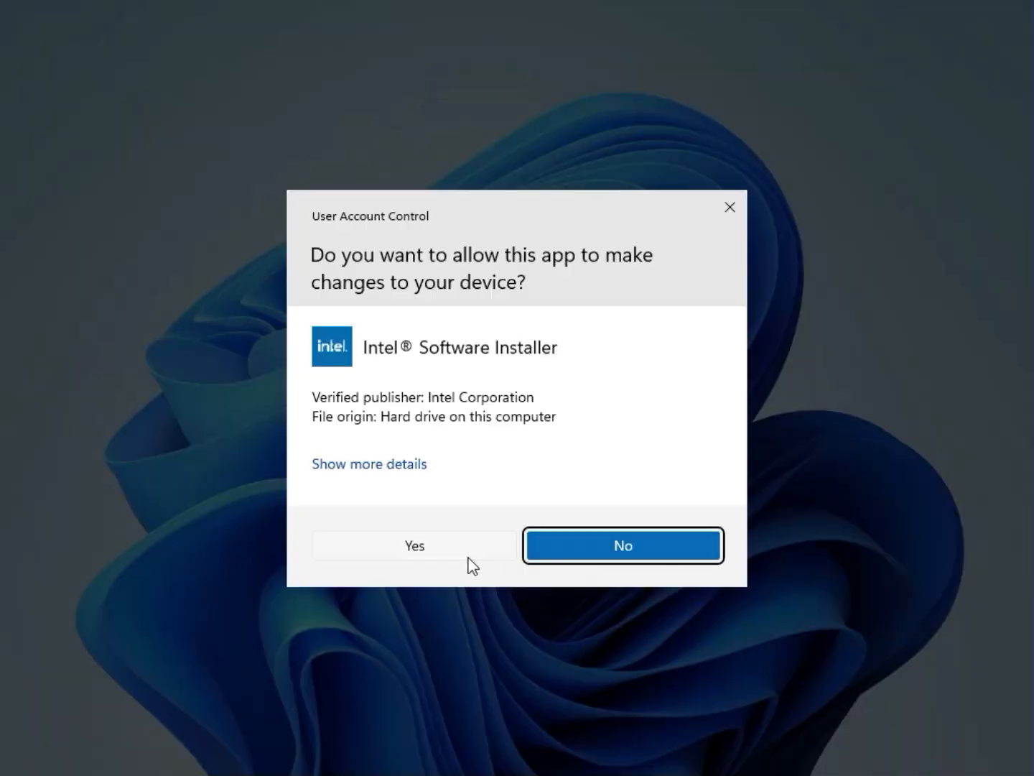
pyautogui.click(469, 554)
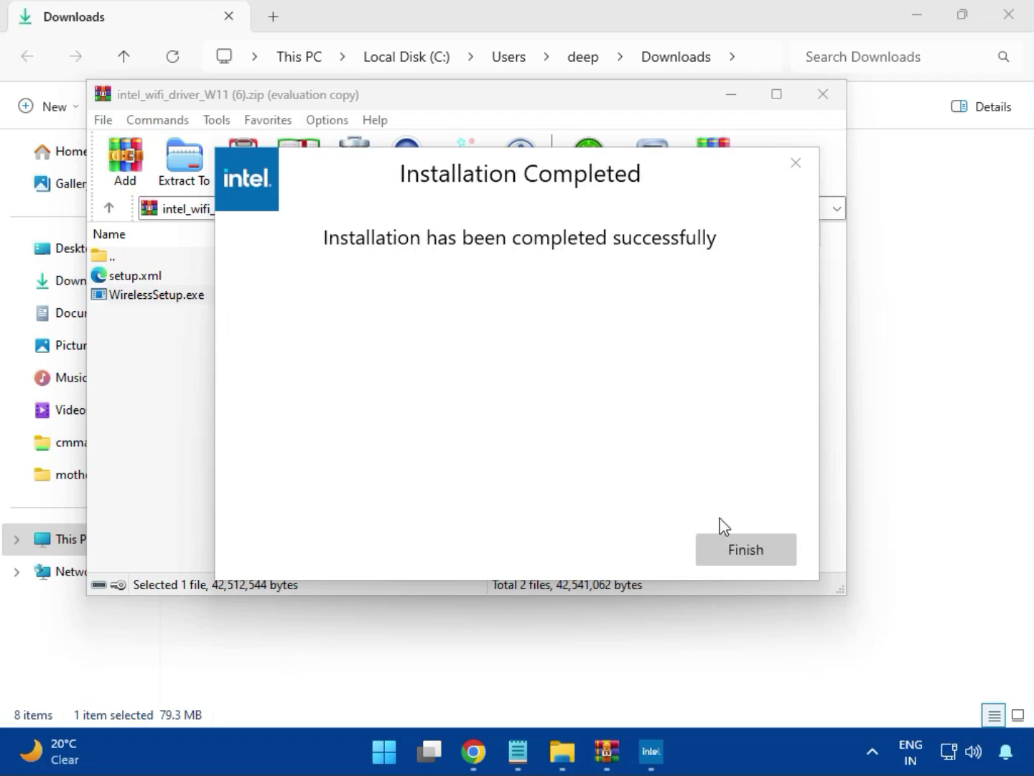
pyautogui.click(743, 552)
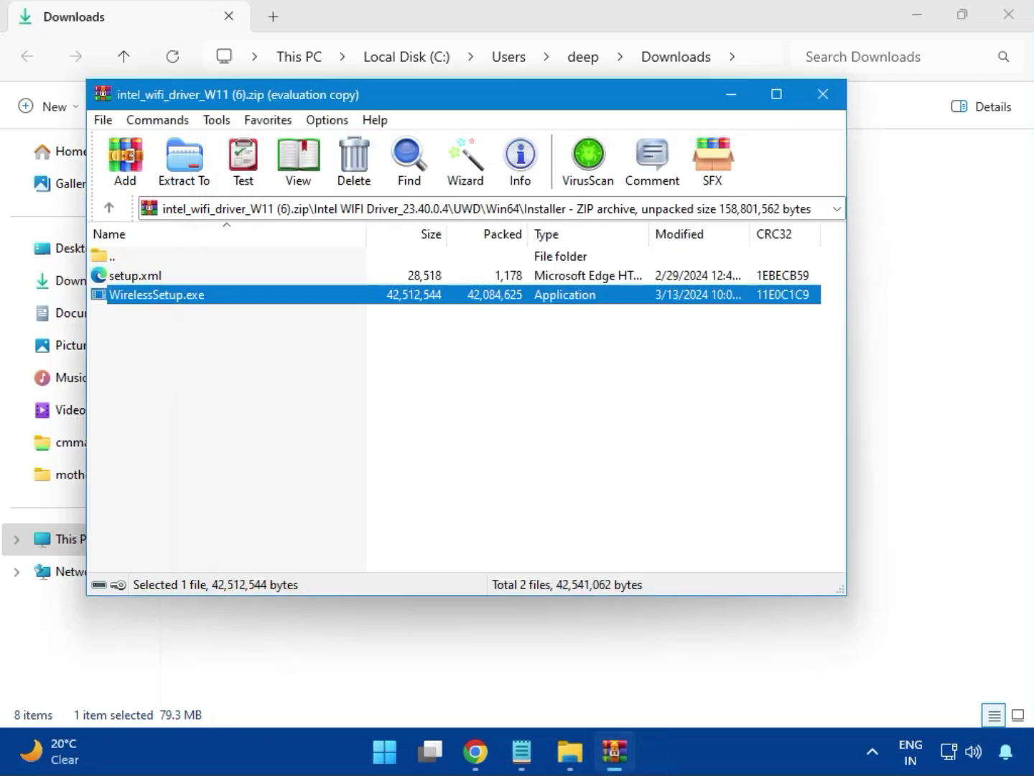
pyautogui.click(825, 97)
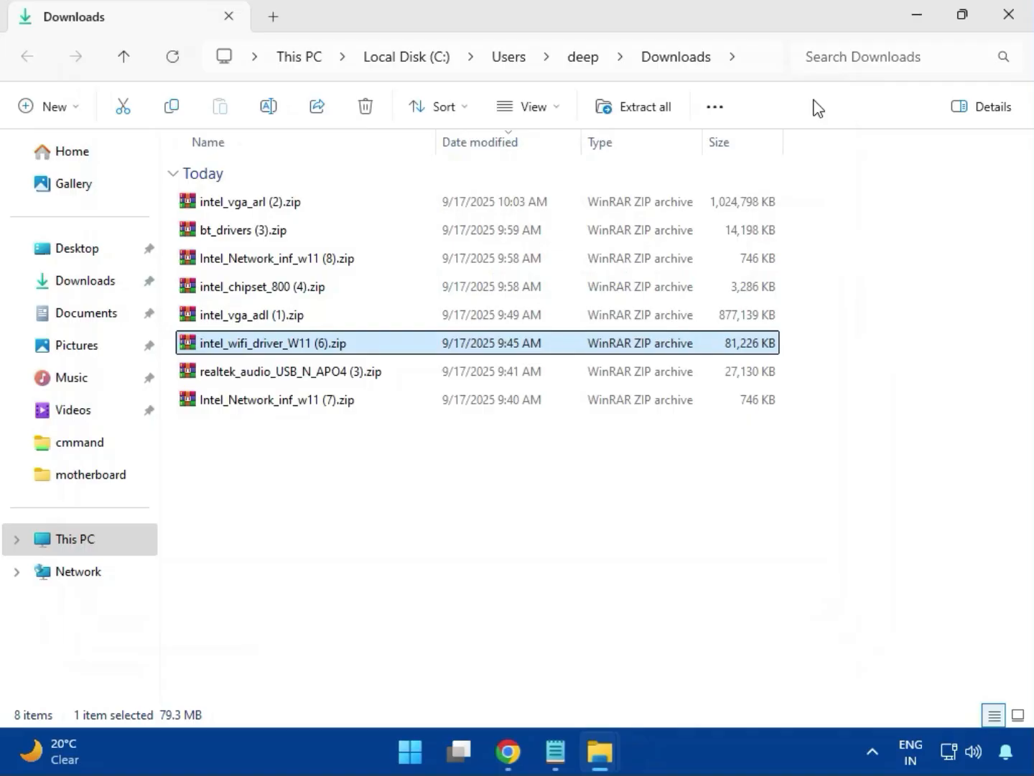
# - Run MSI_Launcher.exe from the Realtek USB Universal Driver folder in realtek_audio_USB_N_APO4 (3).zip, allowing changes to the device, and close the archive
pyautogui.doubleClick(311, 380)
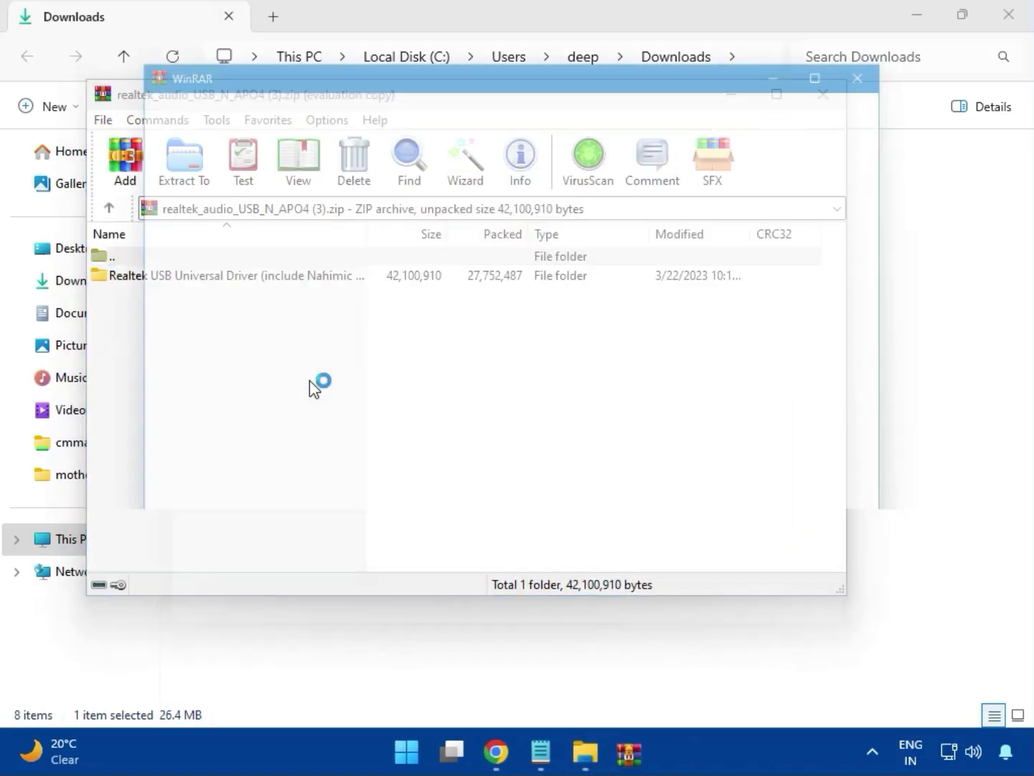
pyautogui.click(887, 65)
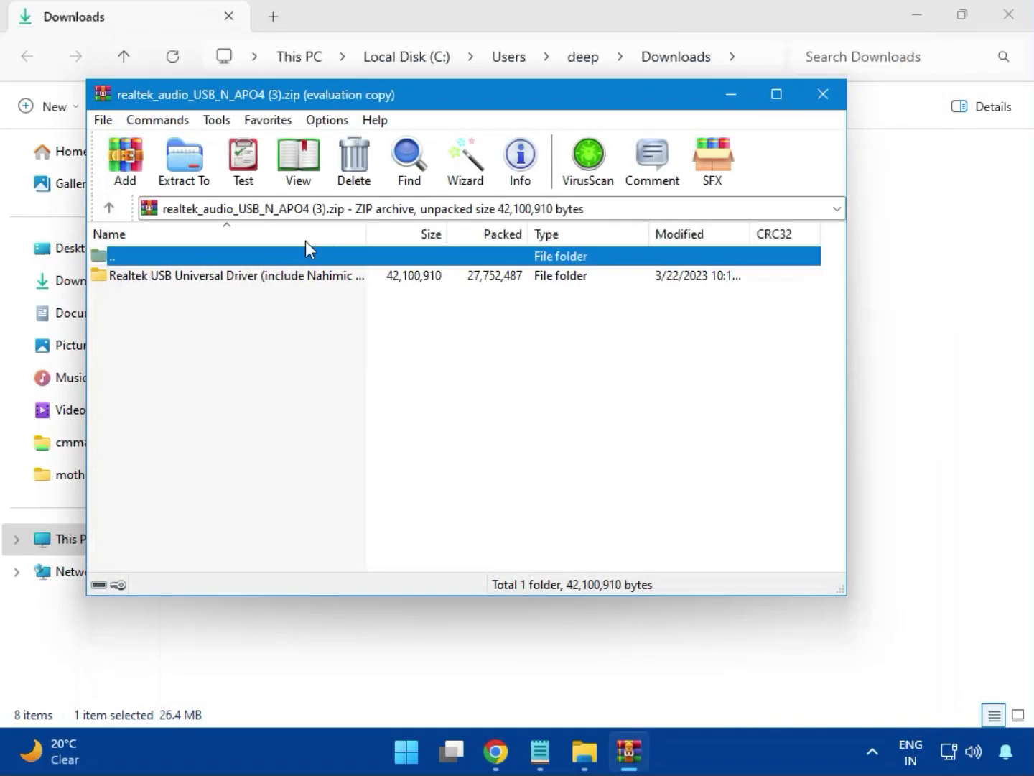
pyautogui.doubleClick(233, 281)
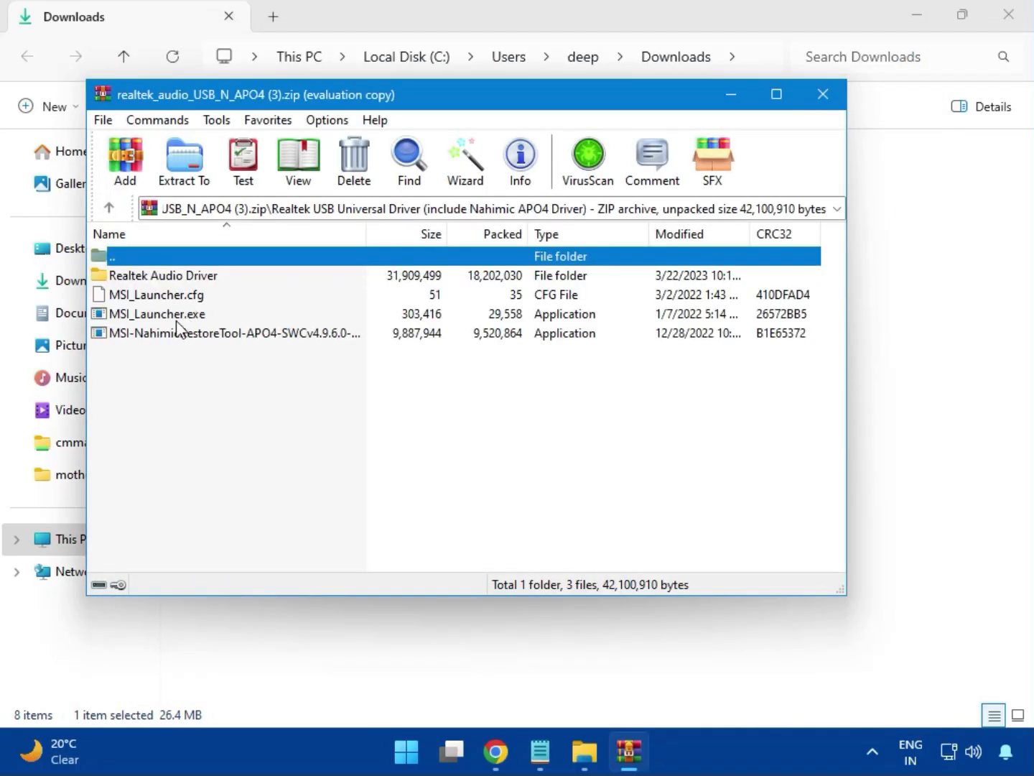
pyautogui.doubleClick(183, 319)
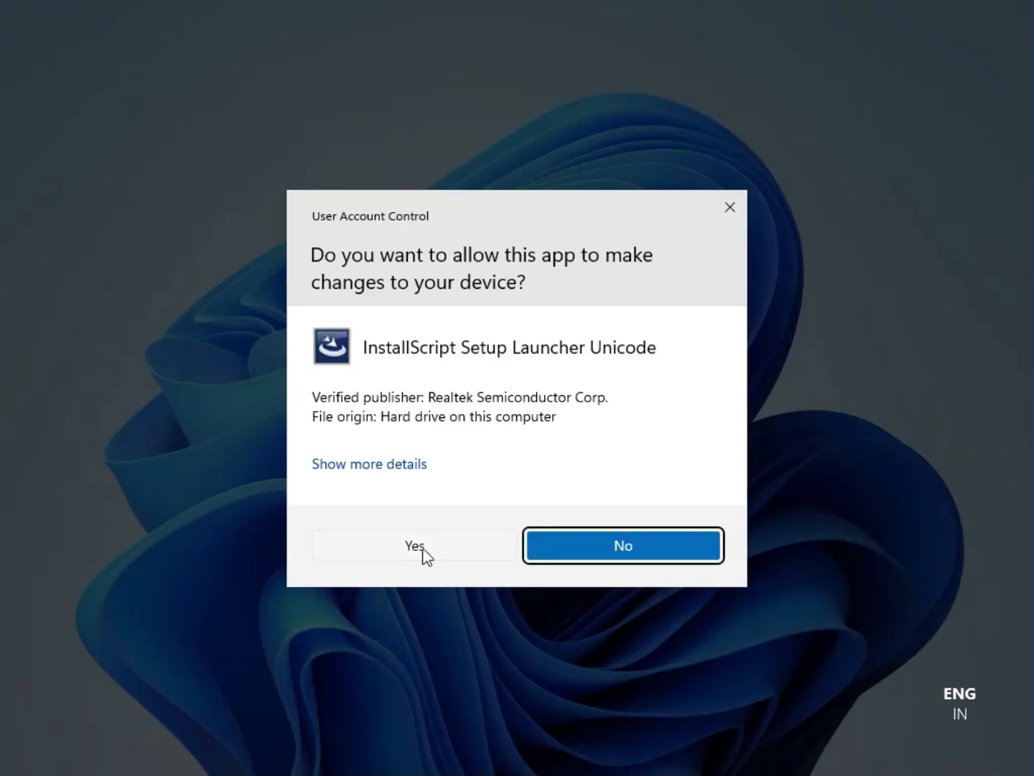
pyautogui.click(418, 549)
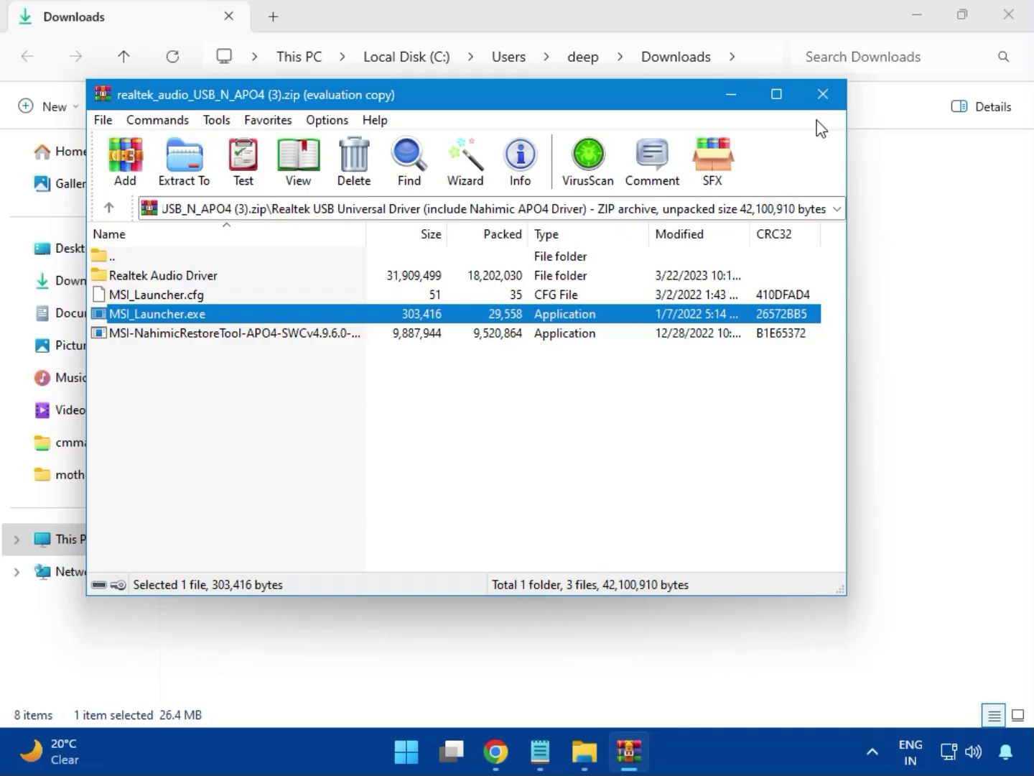
pyautogui.click(824, 94)
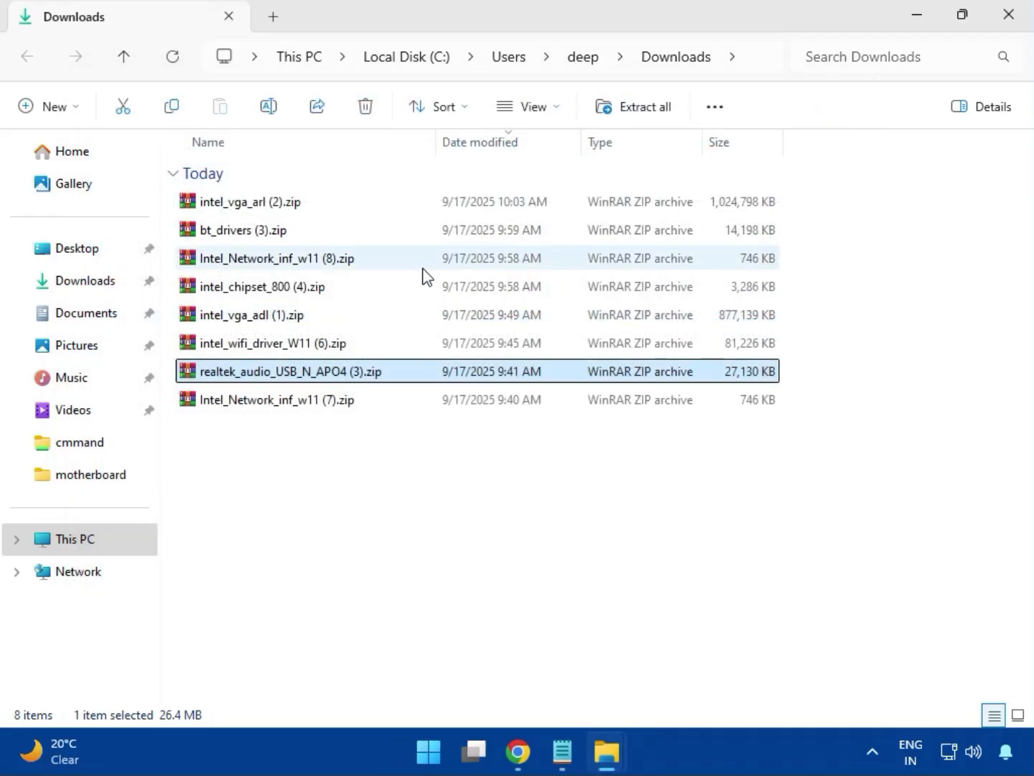
# - Close the Downloads folder window
pyautogui.click(278, 399)
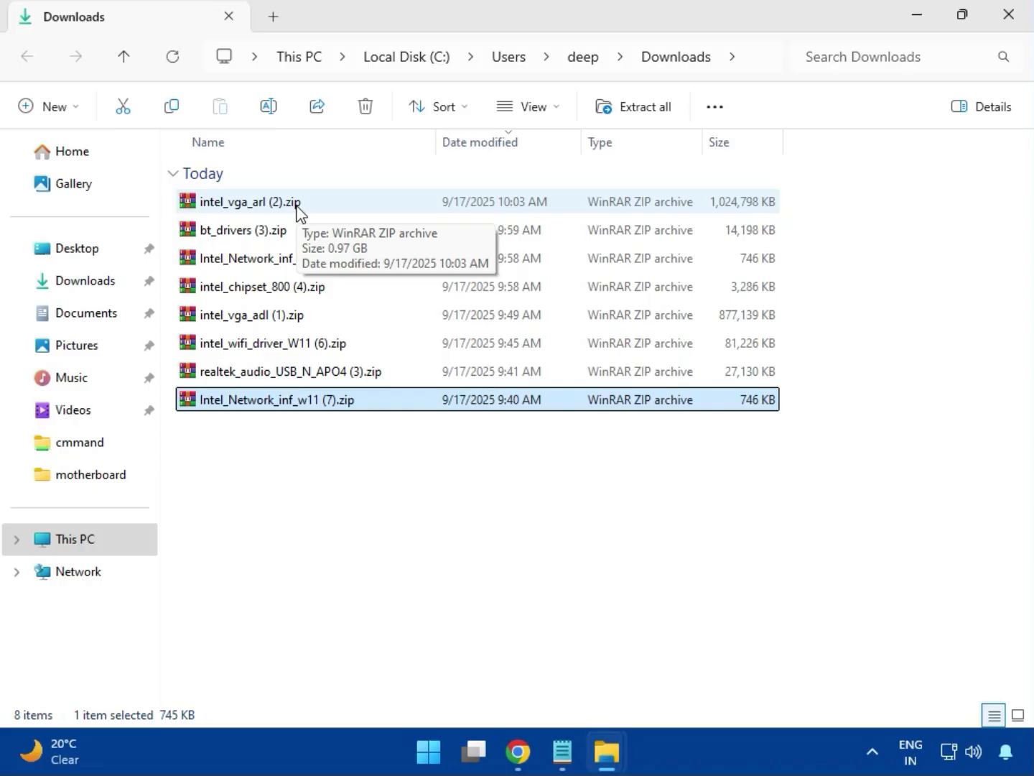
pyautogui.click(1009, 32)
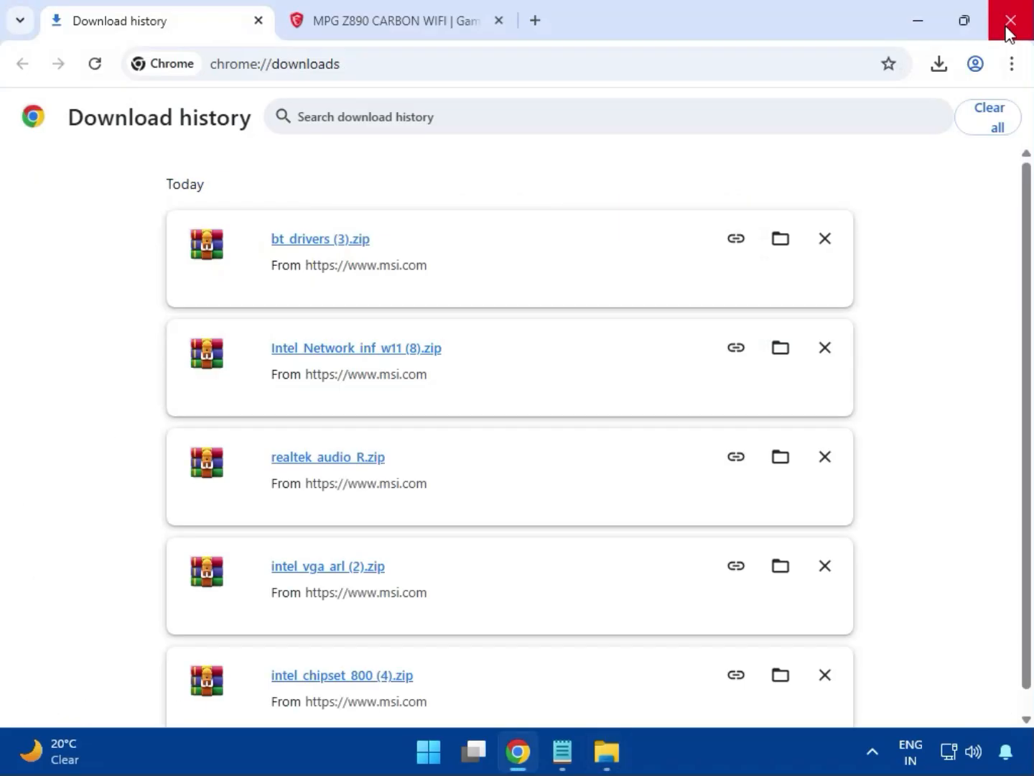